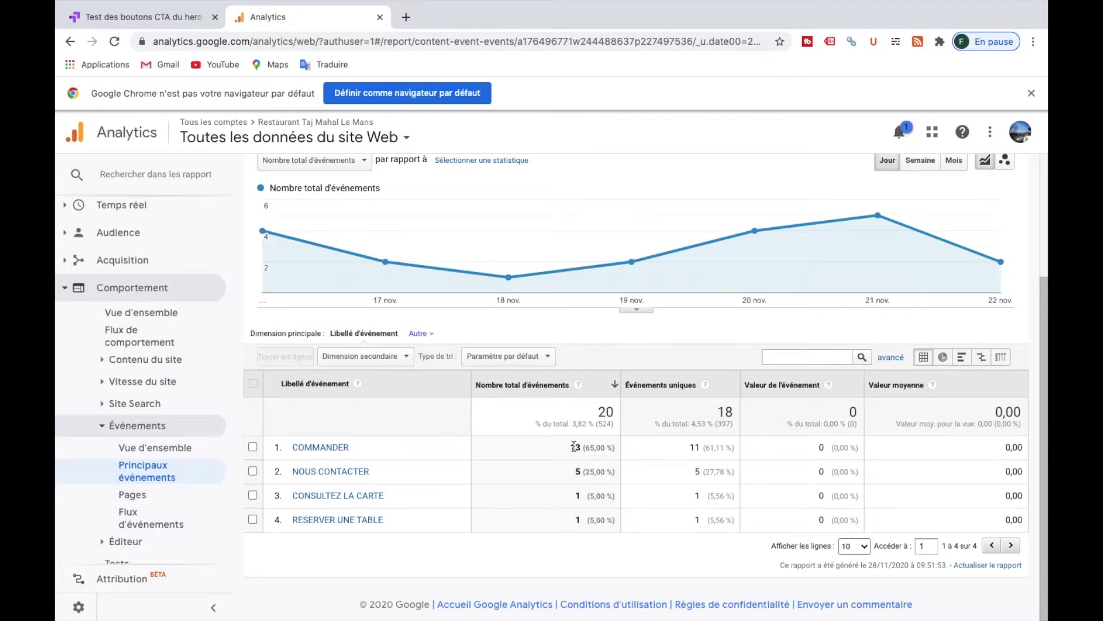
Examine the event labels and date range in the "Clics sur les CTA du hero" report.
scroll(575, 447, up, 3)
click(916, 212)
click(651, 349)
scroll(642, 346, down, 2)
scroll(640, 346, up, 1)
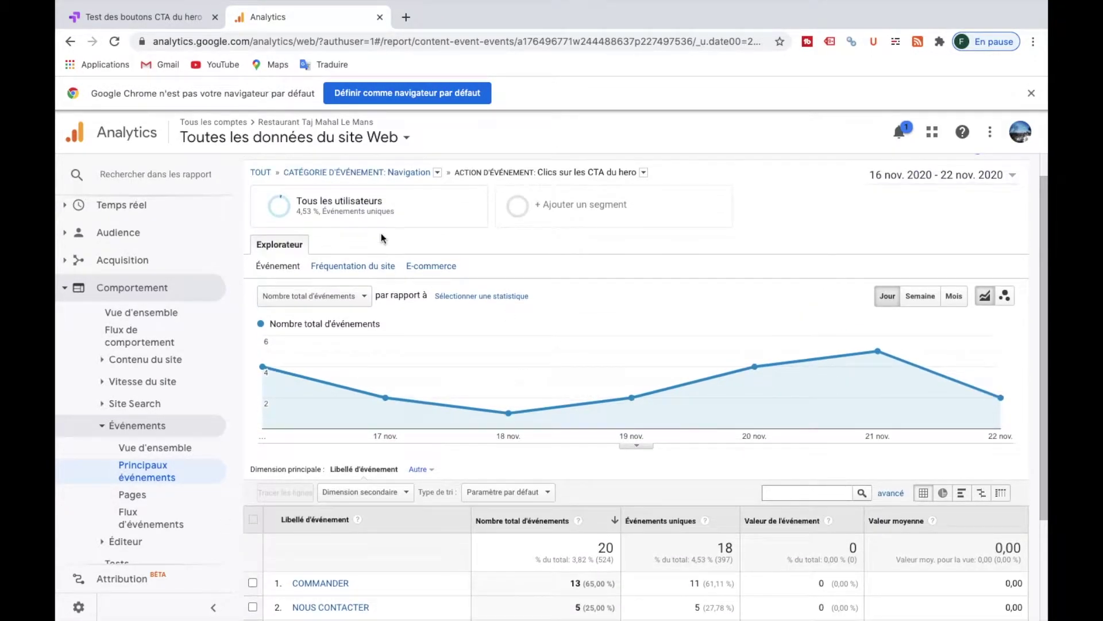
scroll(381, 235, down, 2)
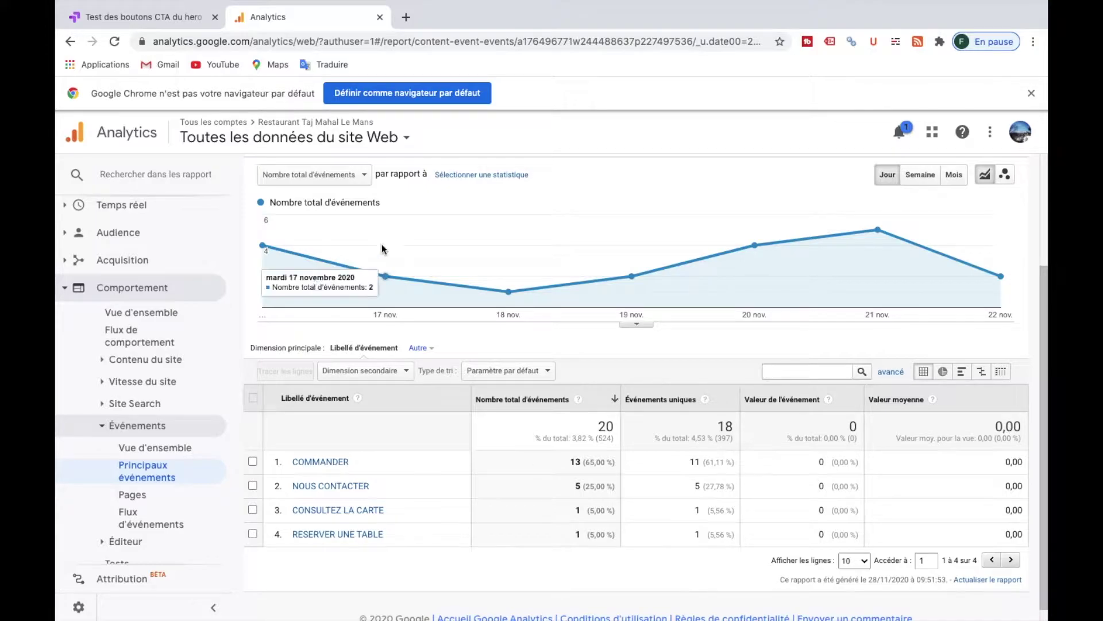
scroll(143, 275, up, 2)
Open the Acquisition overview and rank the main traffic channels by sessions.
click(121, 315)
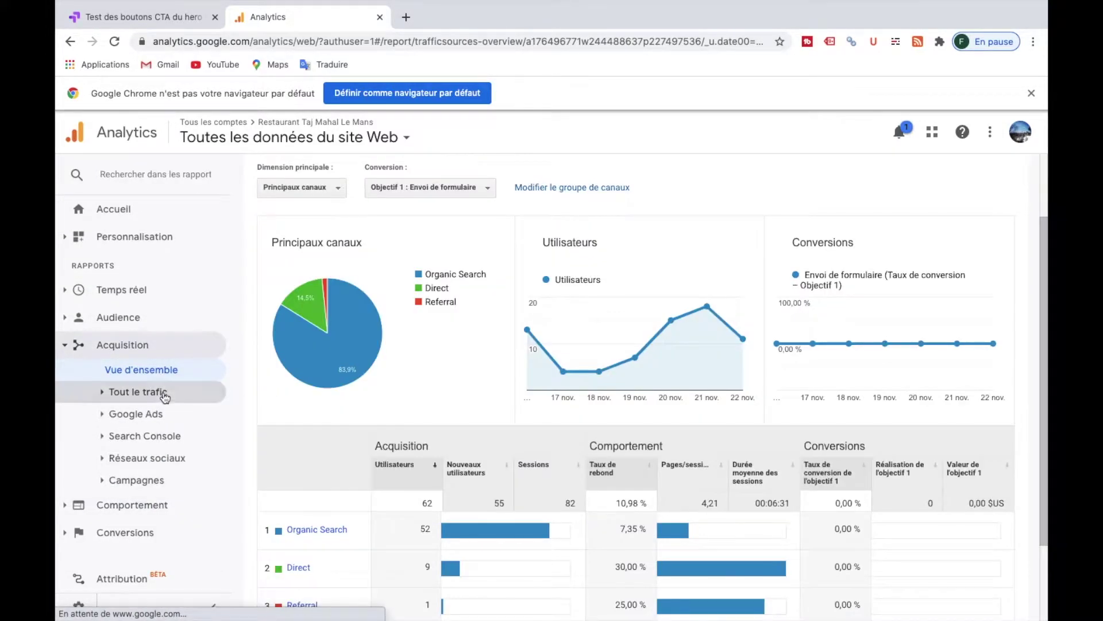
click(150, 395)
scroll(492, 364, down, 2)
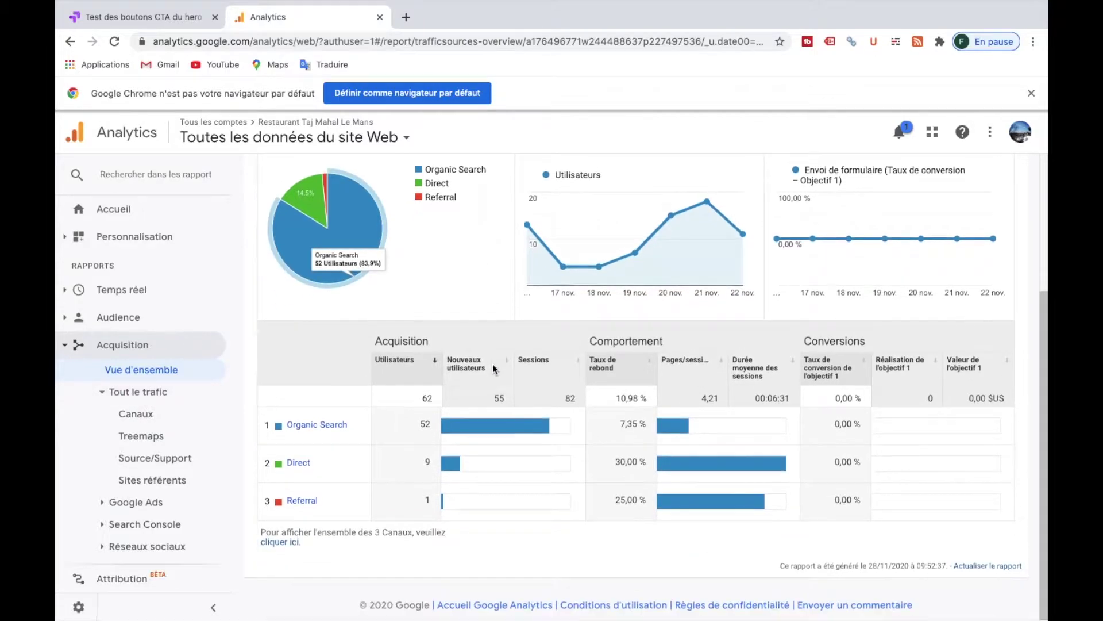
click(557, 377)
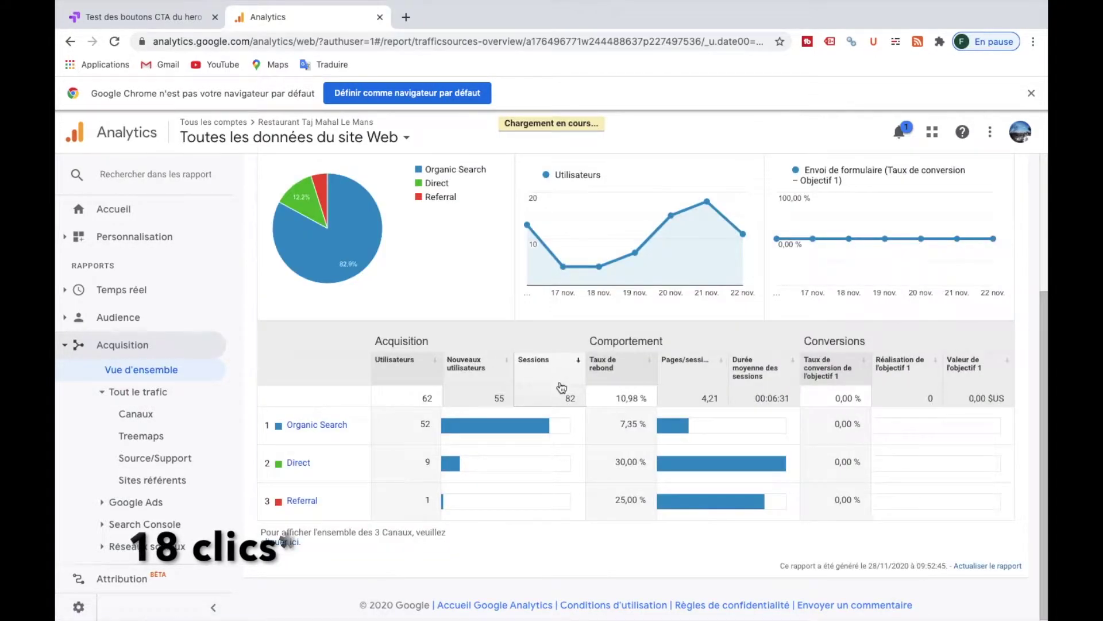
scroll(729, 340, down, 4)
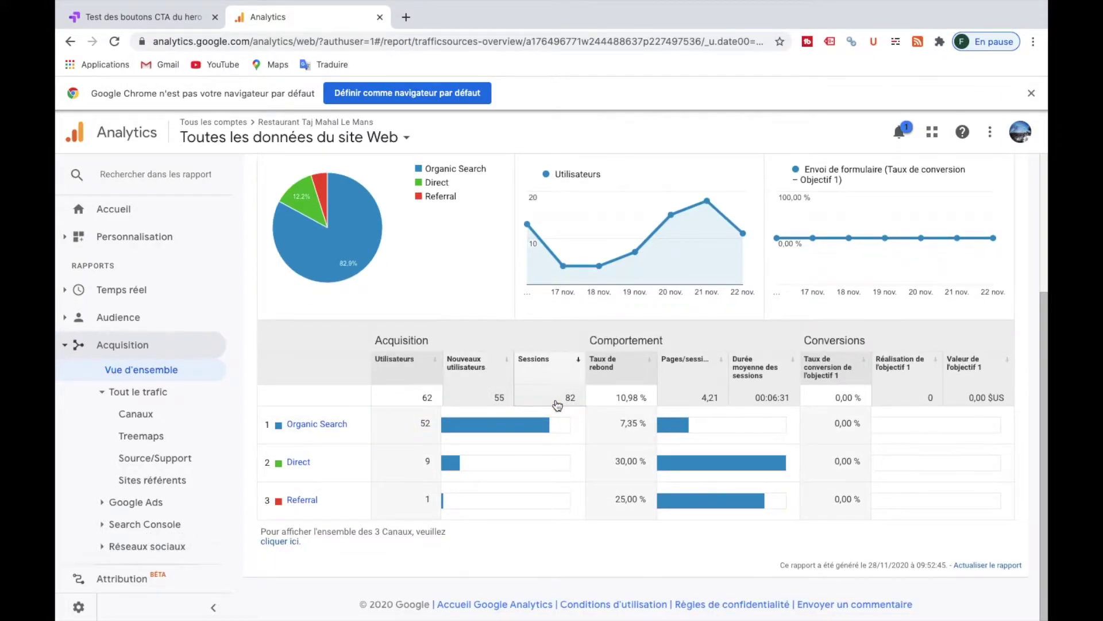
scroll(555, 404, up, 3)
scroll(556, 404, down, 3)
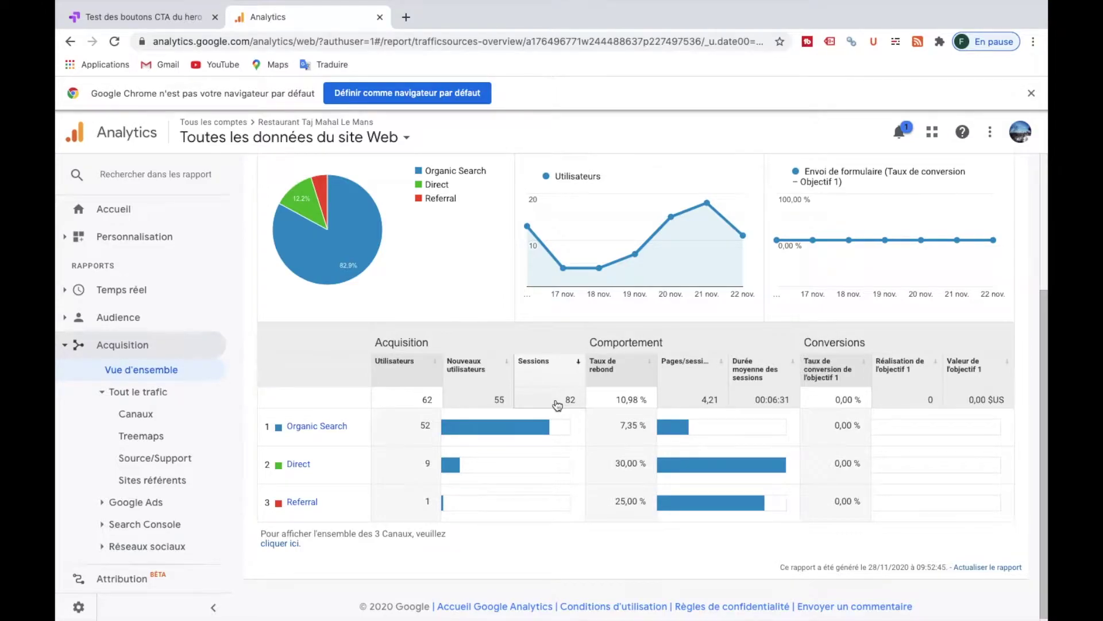
scroll(557, 405, up, 3)
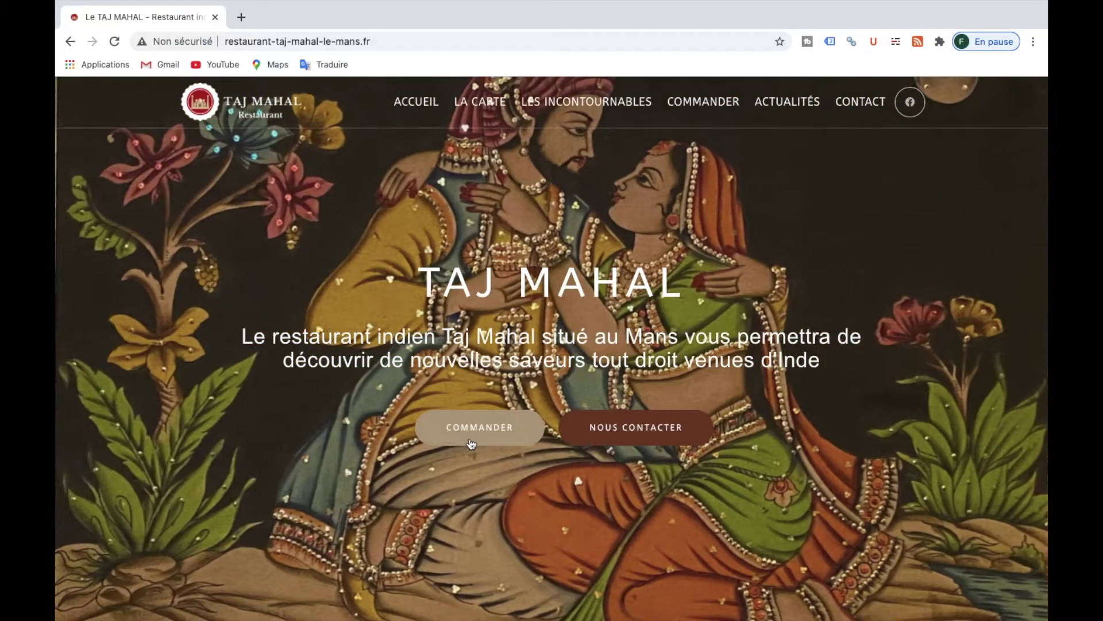
Check the page behind the hero's Commander call-to-action on the restaurant site, then return to the home page.
click(470, 442)
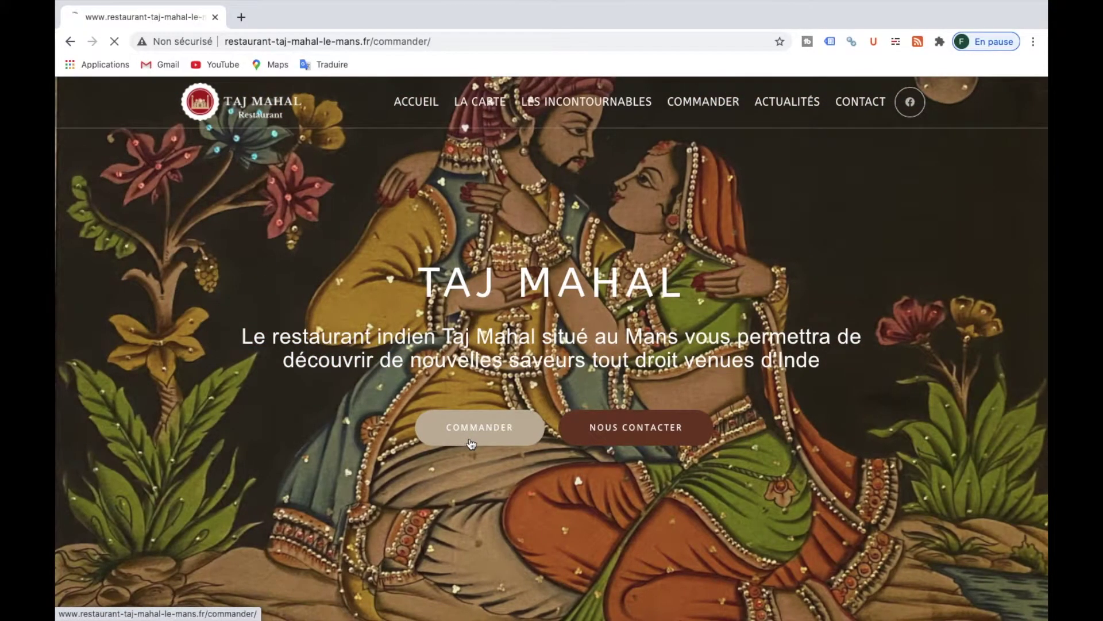
scroll(460, 449, down, 2)
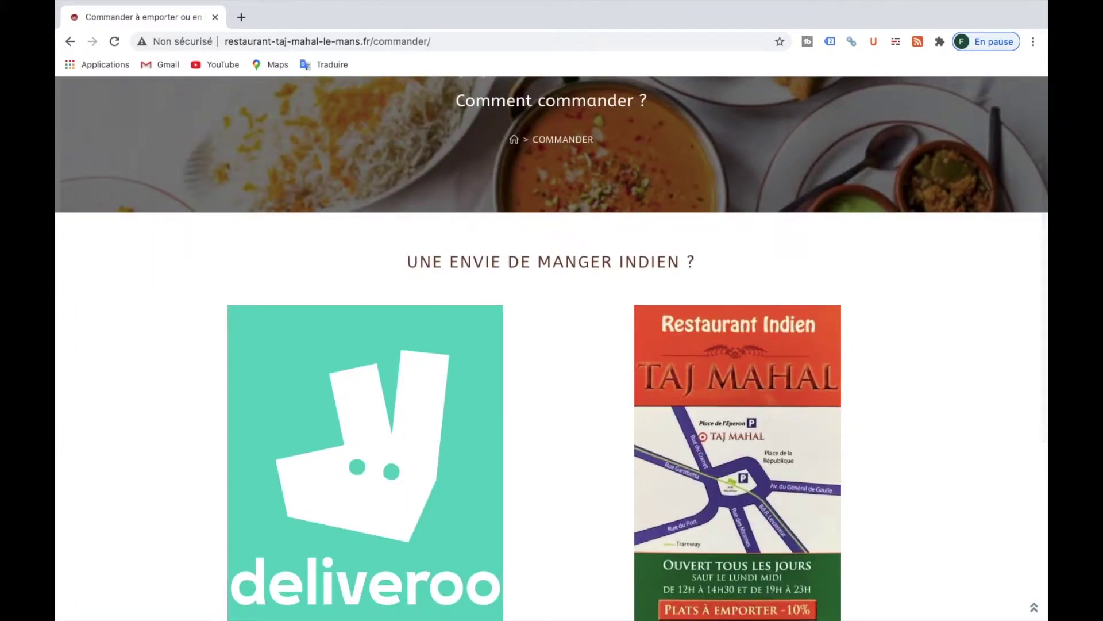
scroll(279, 489, down, 2)
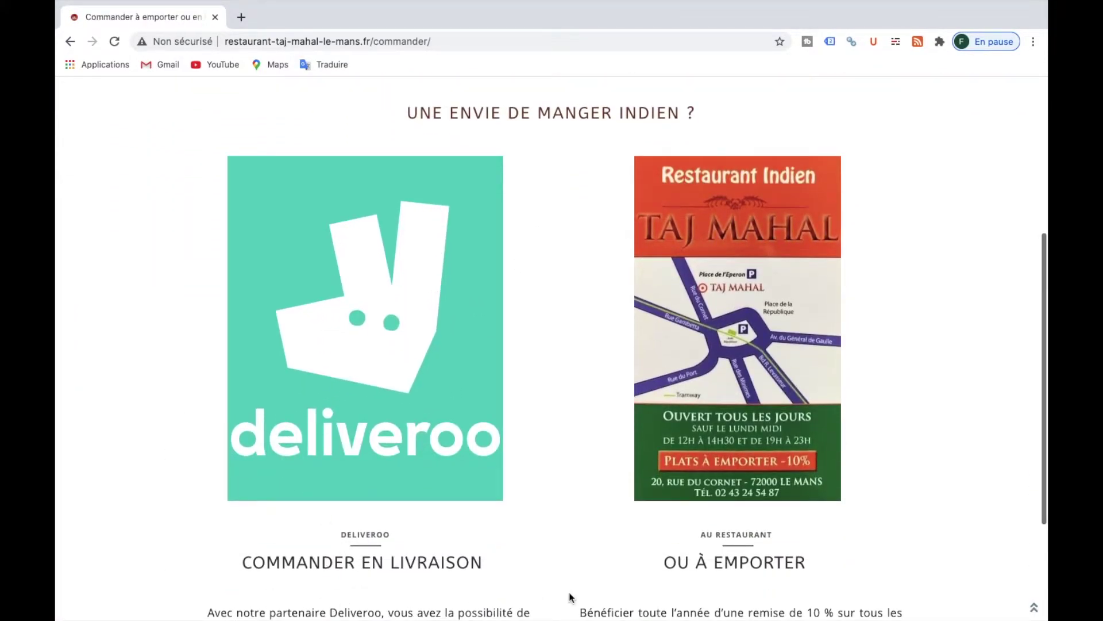
scroll(768, 552, up, 5)
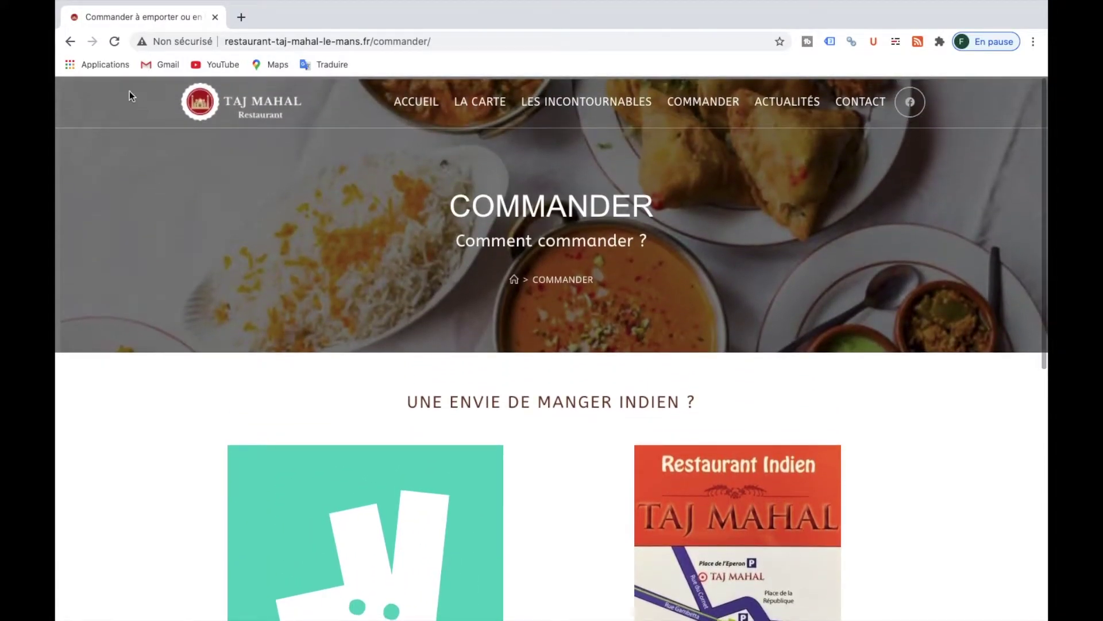
click(70, 42)
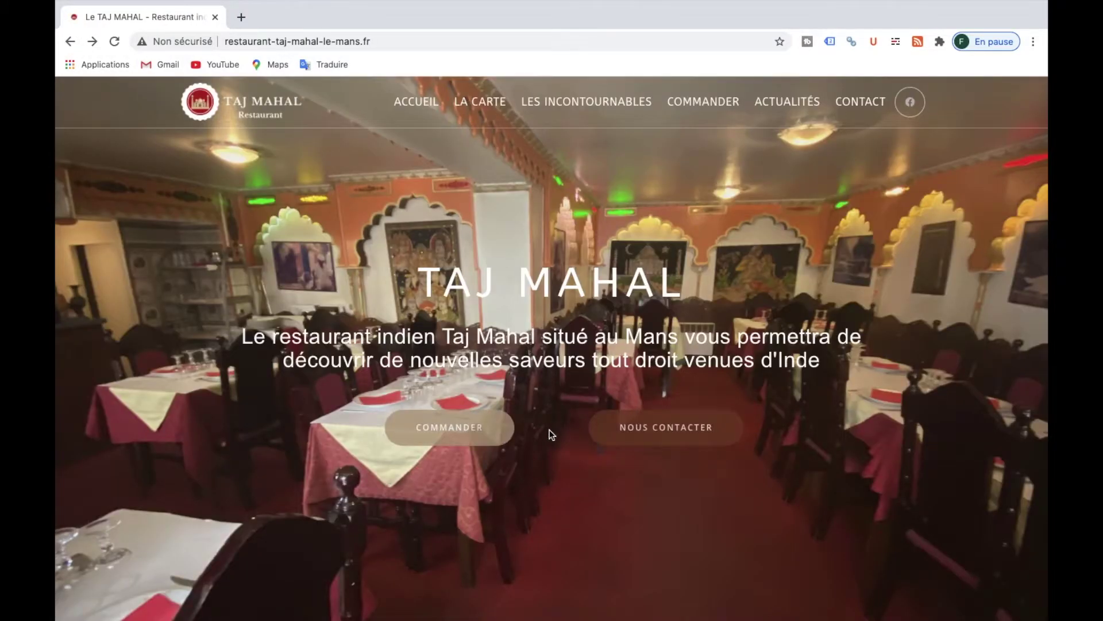
Check the page behind the hero's Nous contacter call-to-action, including its reservation note, and return to the home page.
click(649, 426)
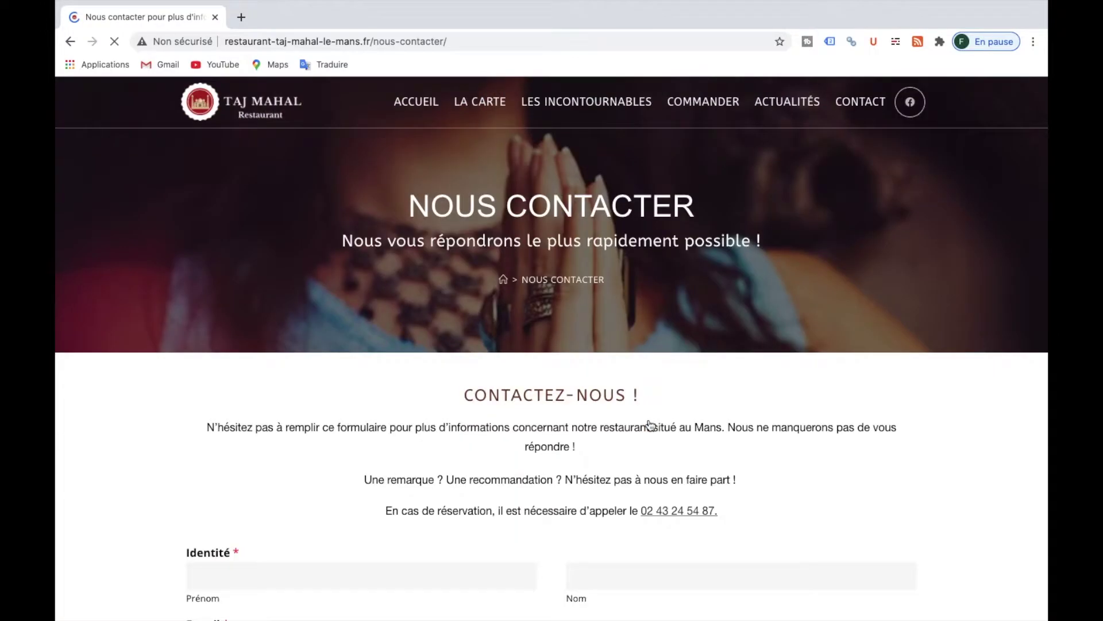
scroll(513, 444, down, 3)
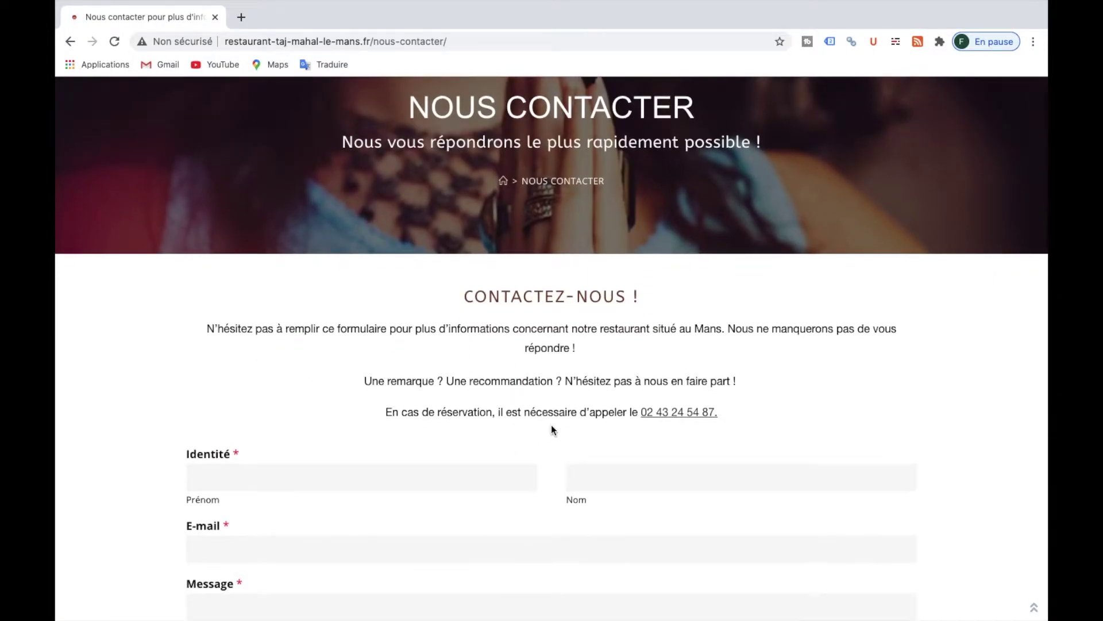
drag(386, 413, 736, 417)
click(736, 417)
scroll(736, 416, up, 3)
click(396, 99)
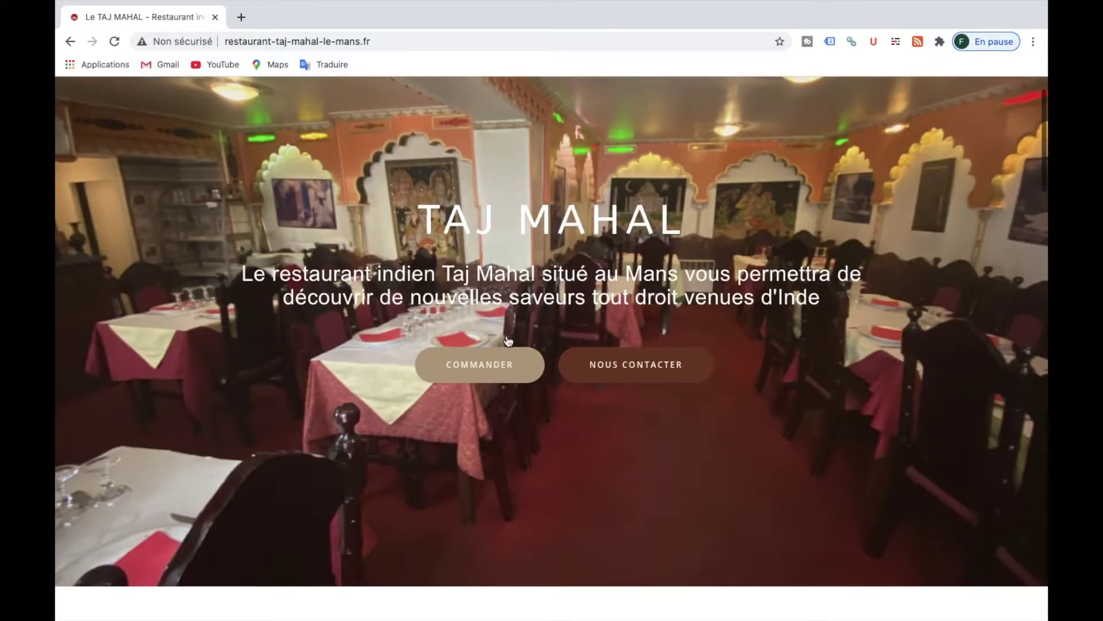
scroll(455, 431, up, 2)
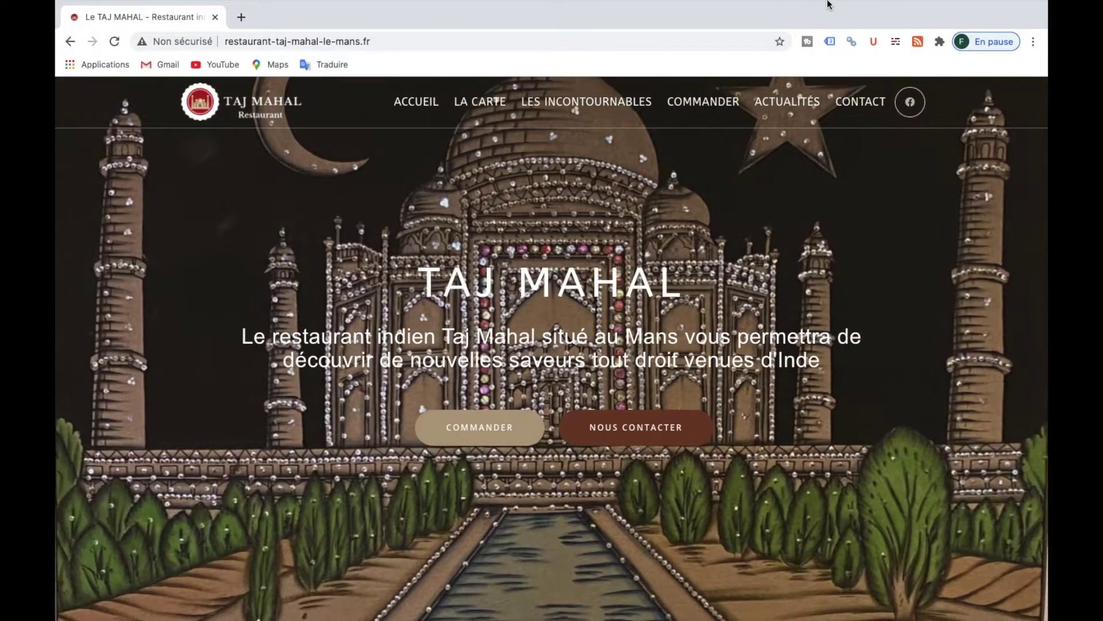
Switch to the Optimize experiment "Test des boutons CTA du hero" and view "Variante d'origine" in the visual editor.
mouse_move(827, 3)
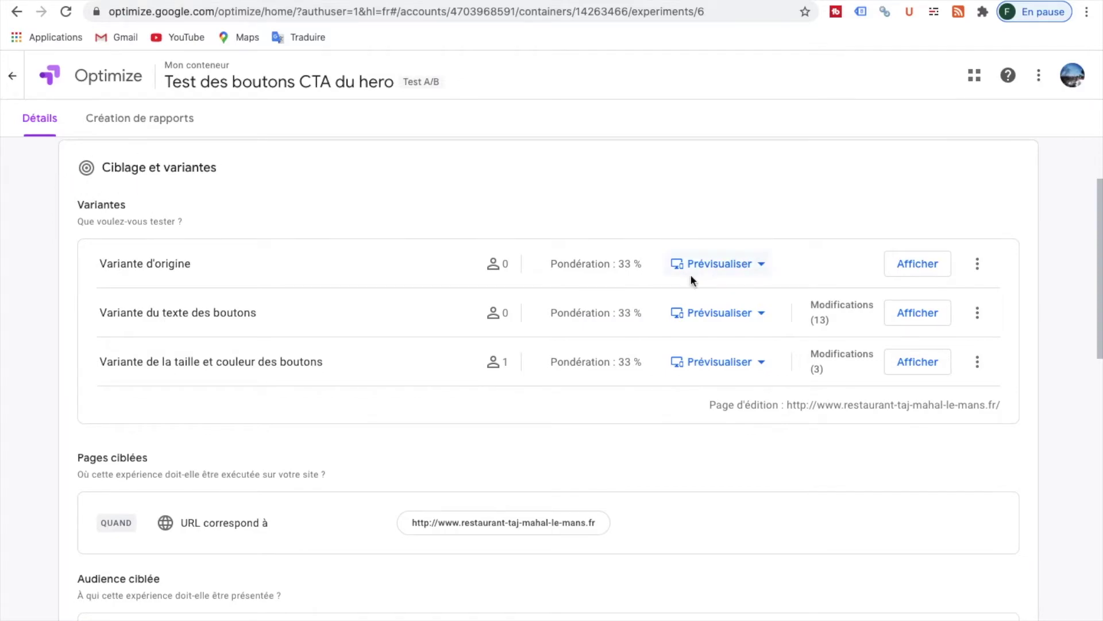
click(920, 266)
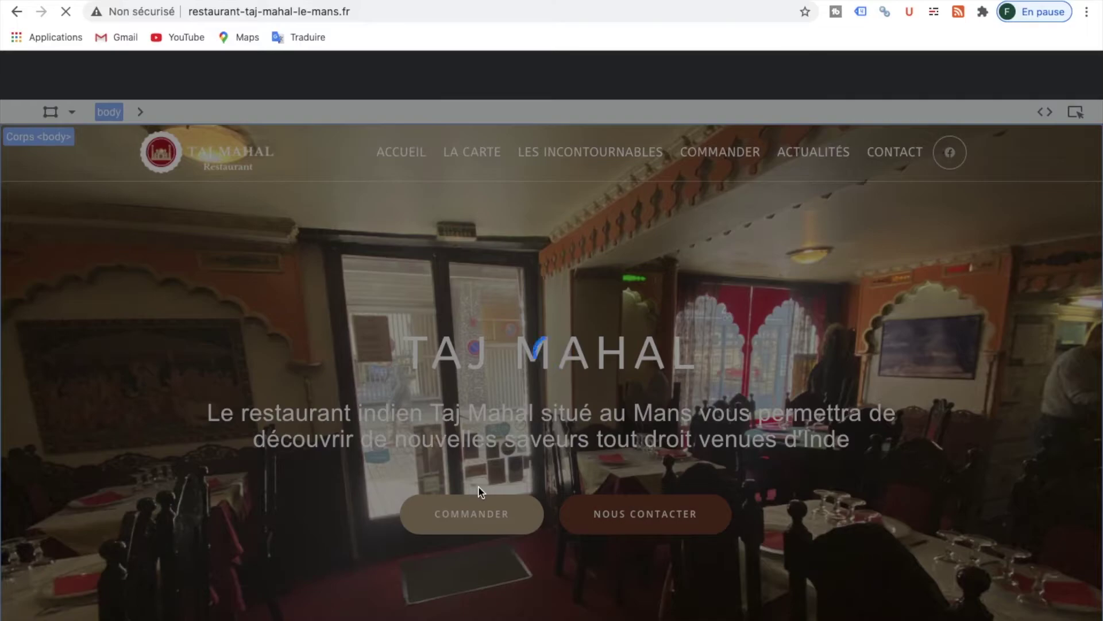
scroll(478, 487, down, 2)
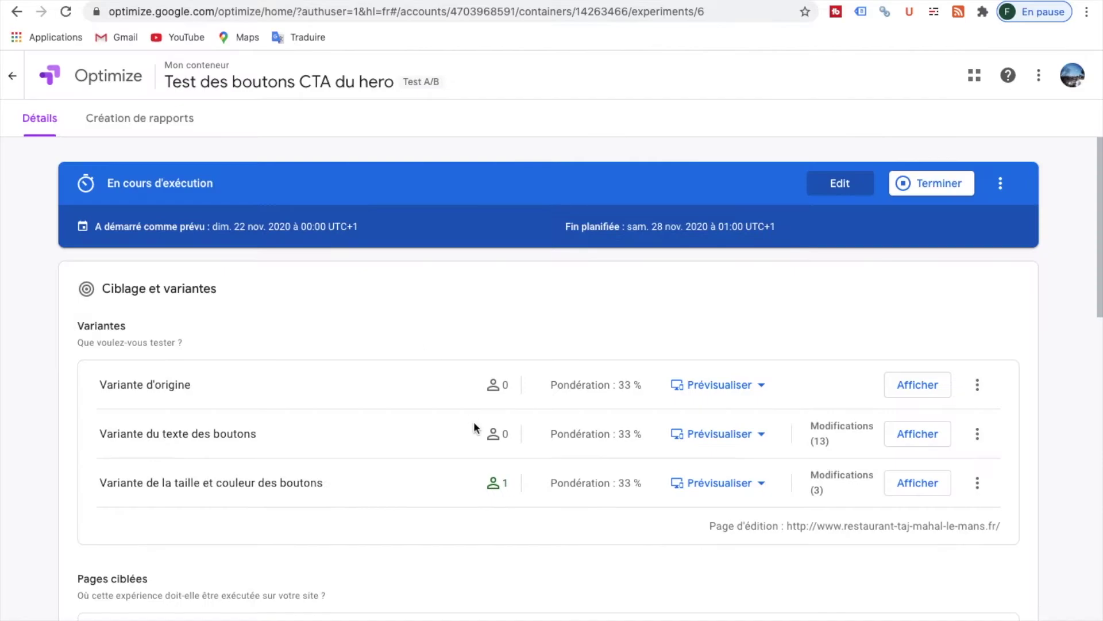
View "Variante du texte des boutons" in the visual editor and return to the experiment details.
click(903, 434)
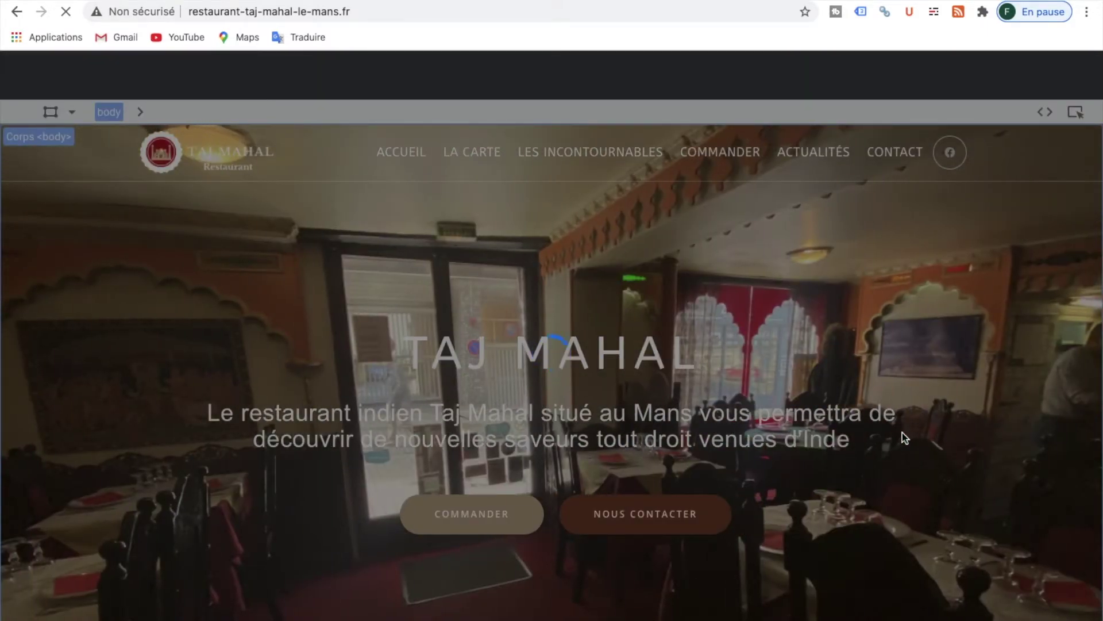
scroll(580, 538, down, 2)
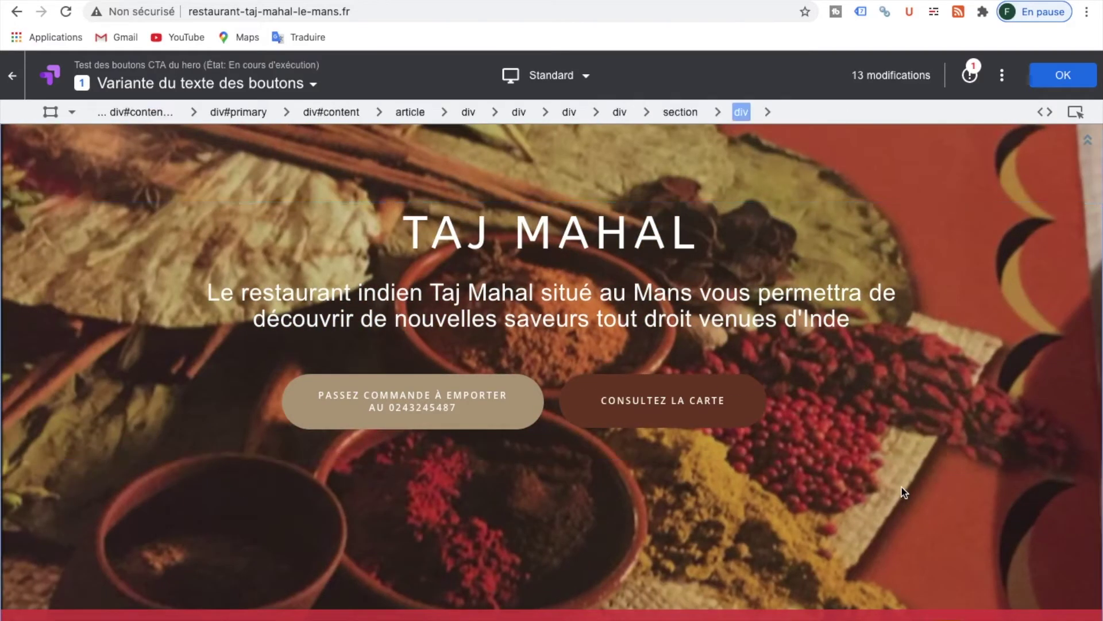
click(10, 75)
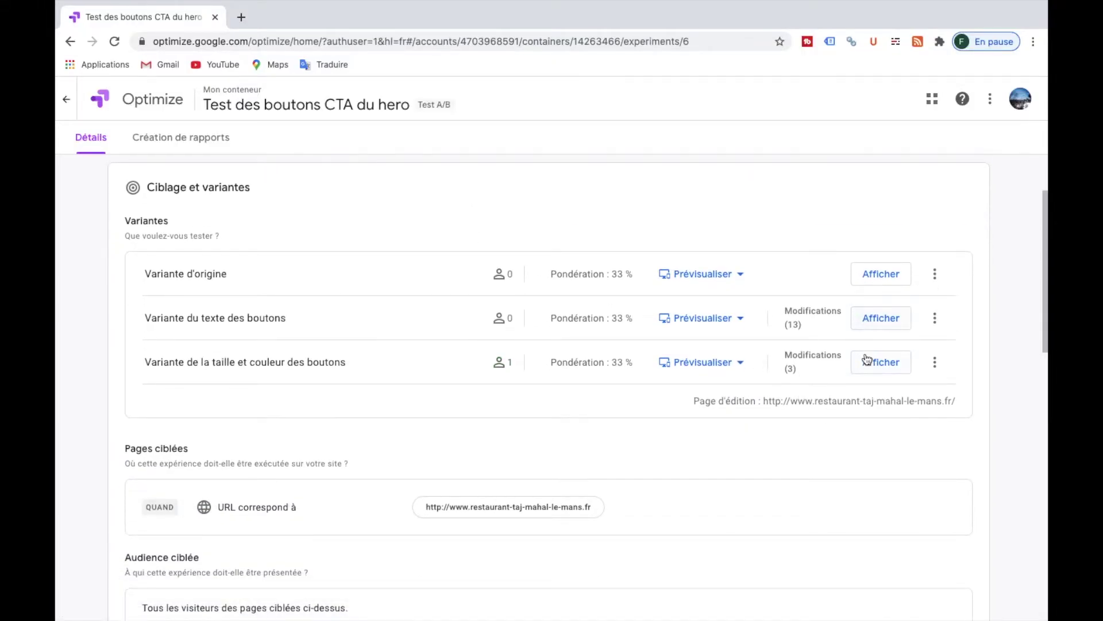
View "Variante de la taille et couleur des boutons" in the visual editor and return to the experiment details.
click(885, 362)
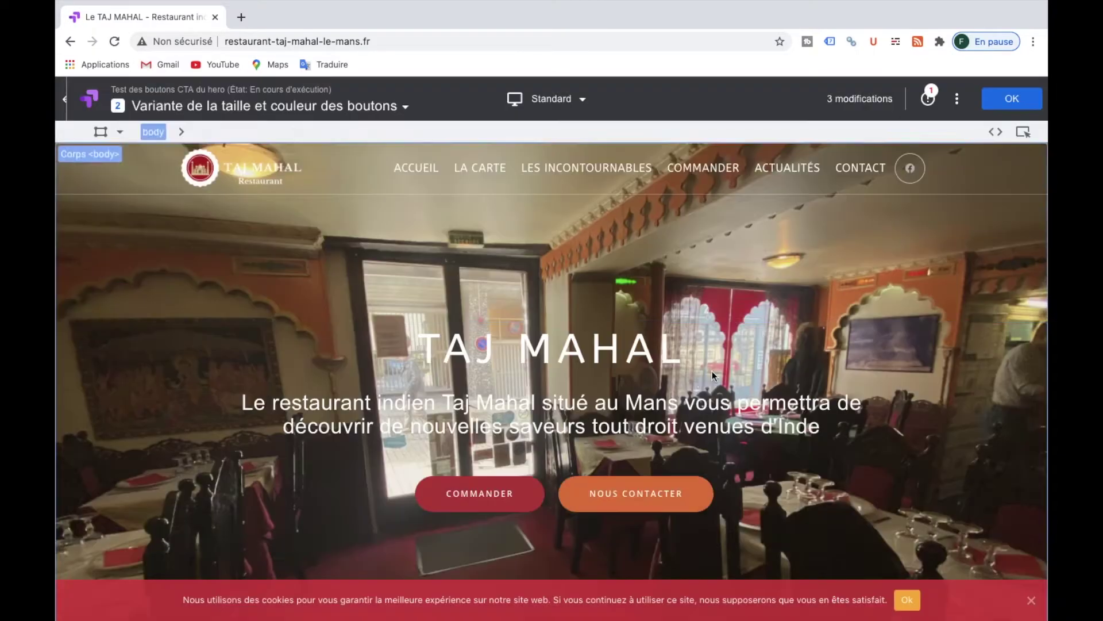
scroll(698, 377, down, 2)
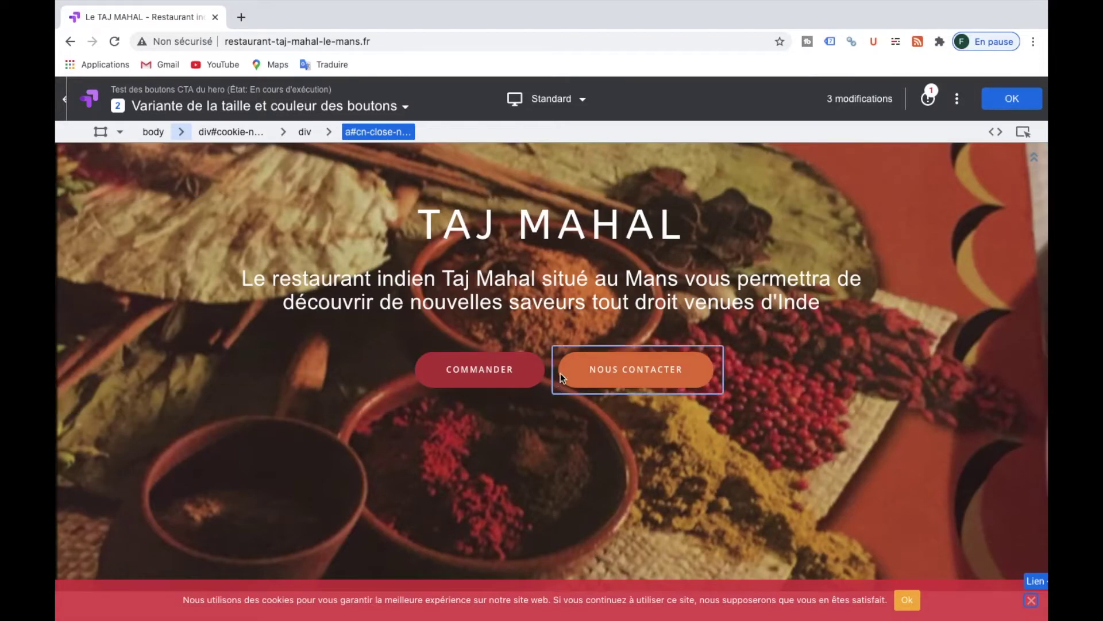
click(64, 99)
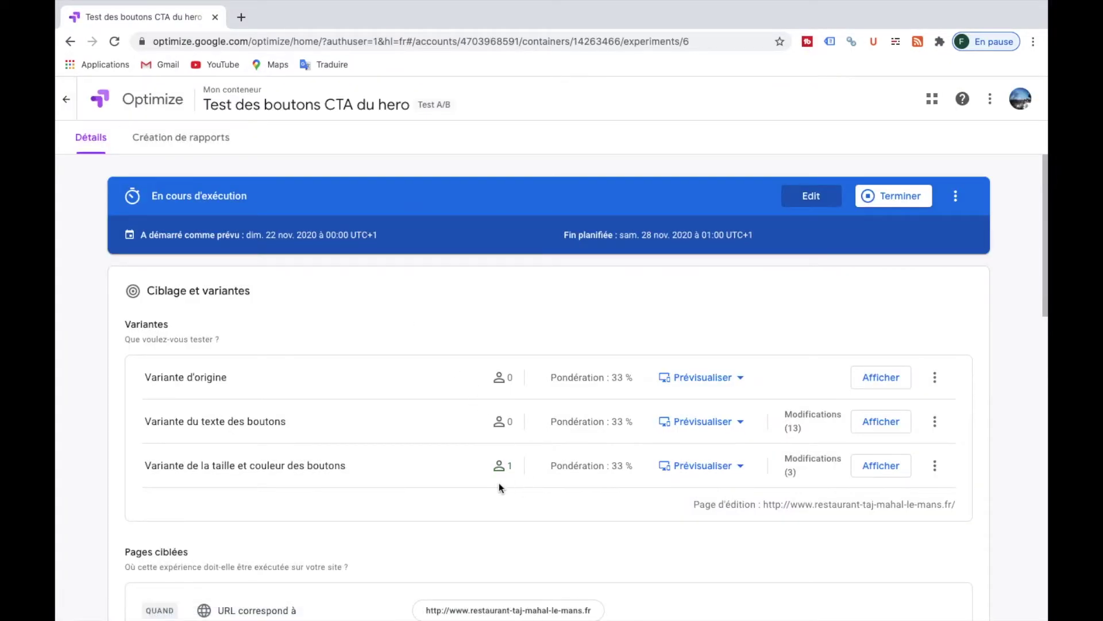
Examine the experiment's targeted pages, target audience, description, and Google Analytics measurement settings.
scroll(581, 482, down, 2)
scroll(337, 467, down, 3)
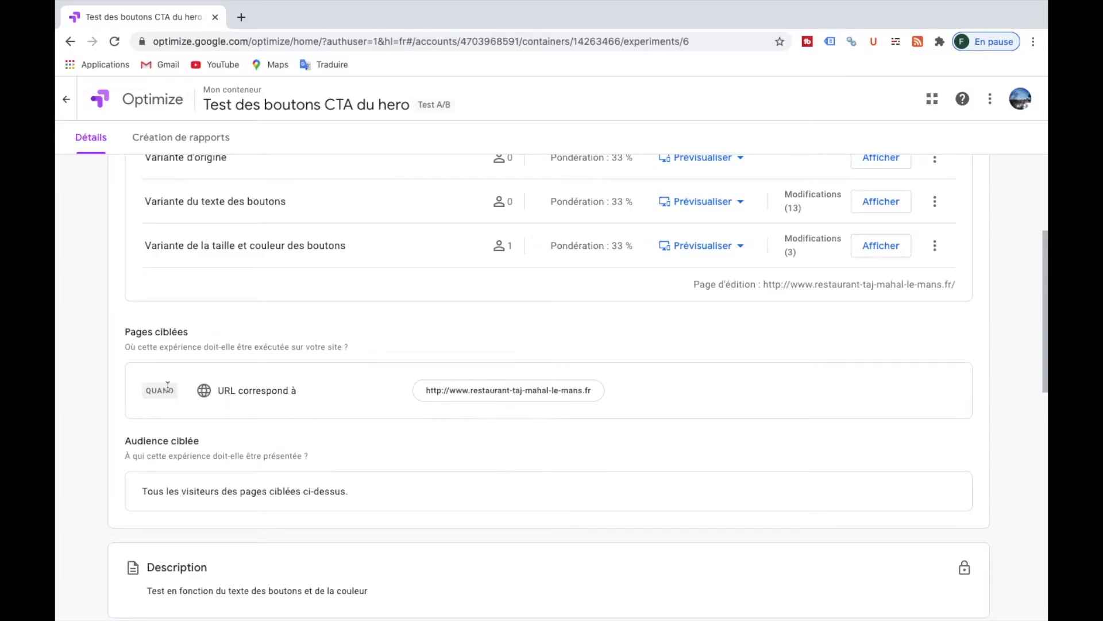
scroll(581, 394, down, 3)
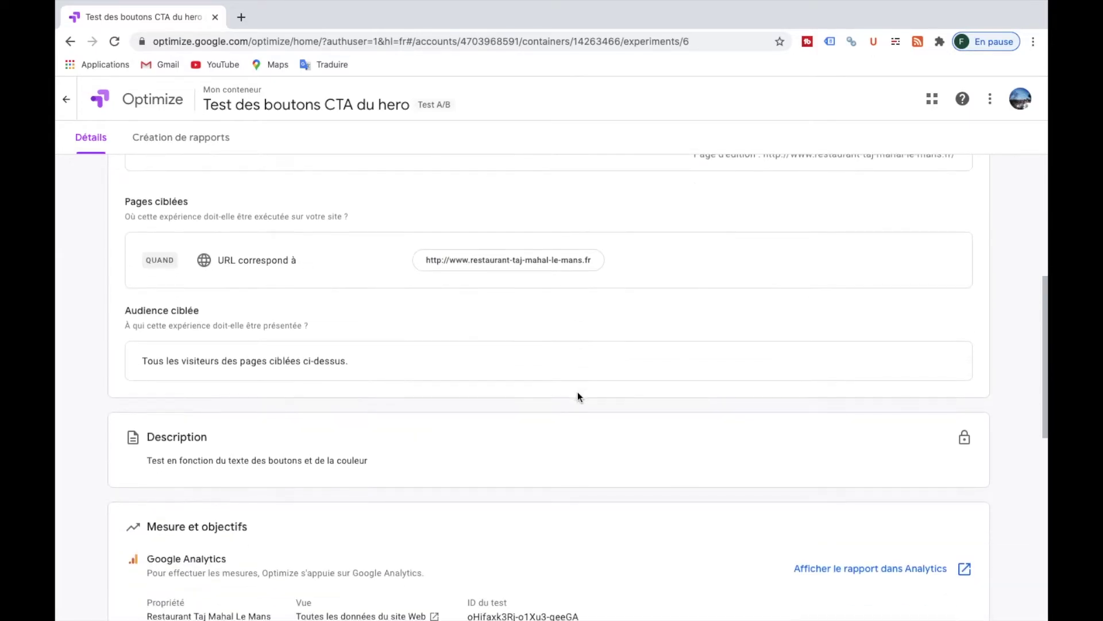
scroll(426, 370, down, 3)
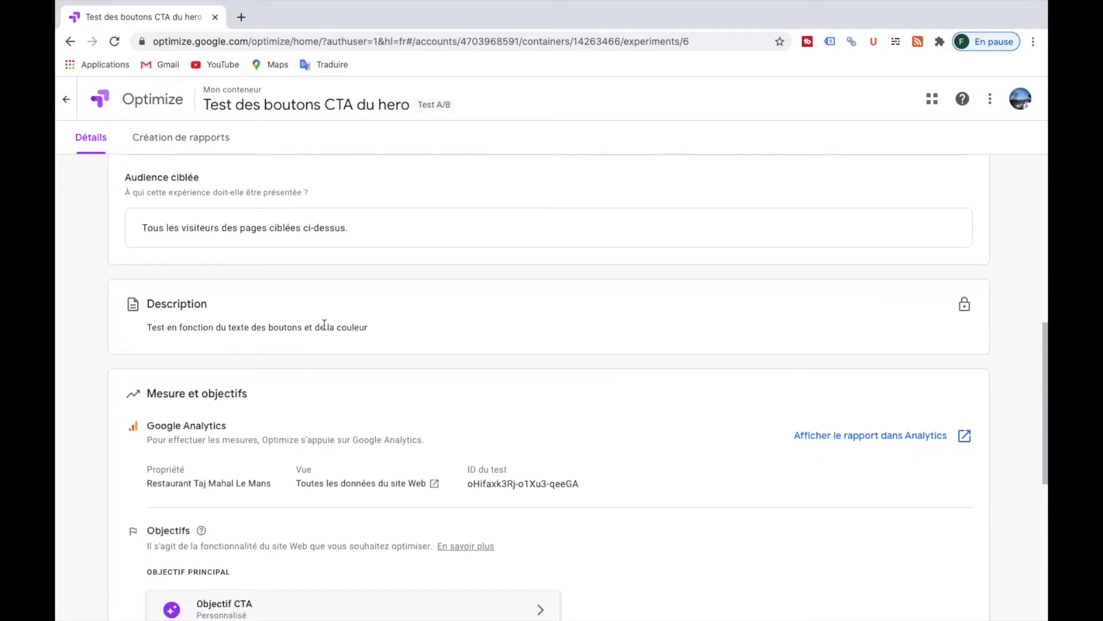
scroll(396, 334, down, 4)
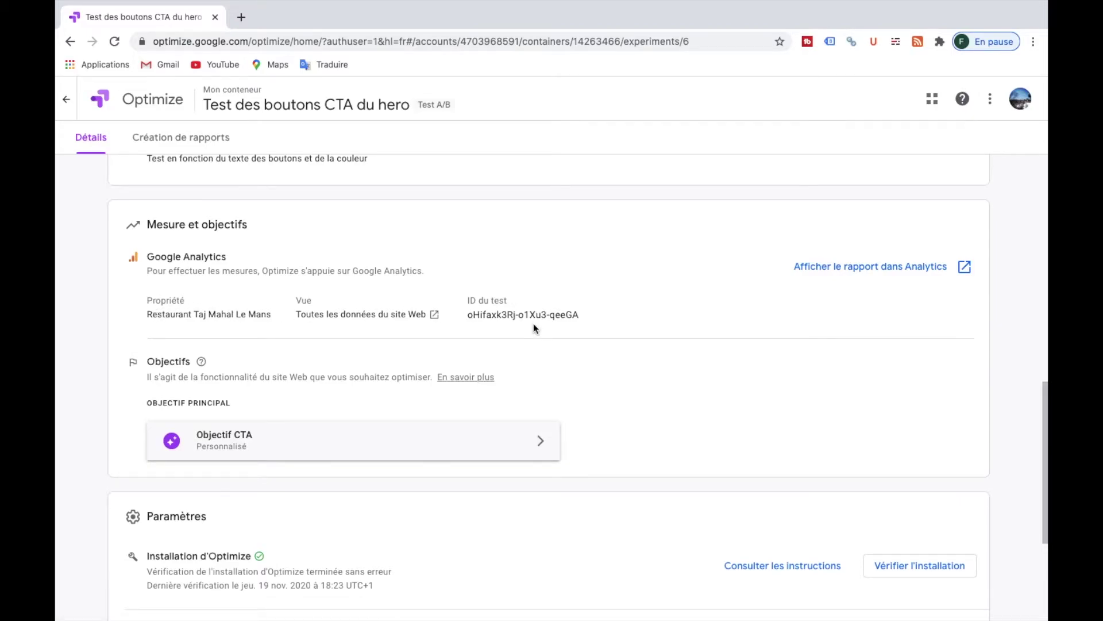
Inspect the configuration of the primary objective "Objectif CTA" and close it.
scroll(223, 401, down, 1)
click(223, 401)
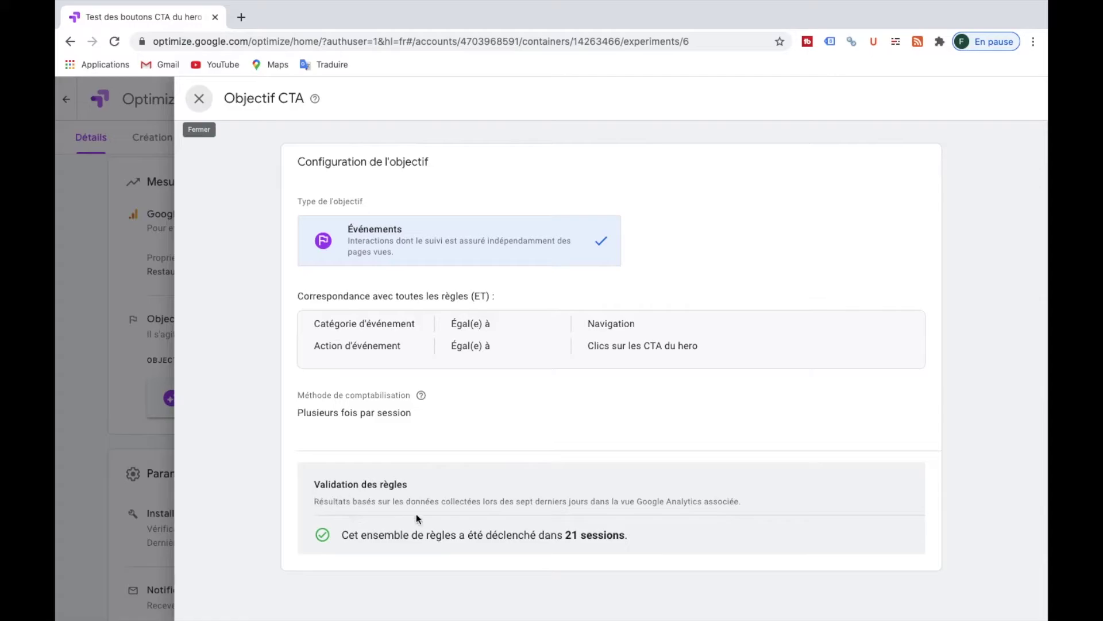
click(199, 99)
Review the experiment's settings and the Optimize installation instructions, then close the instructions.
scroll(299, 373, down, 3)
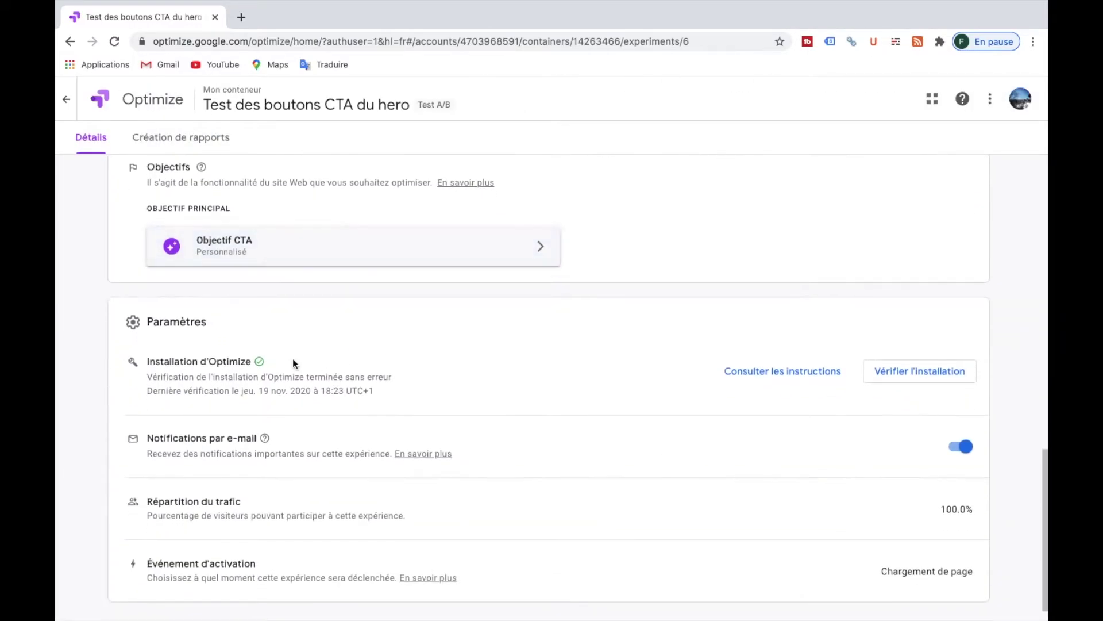
scroll(349, 414, down, 1)
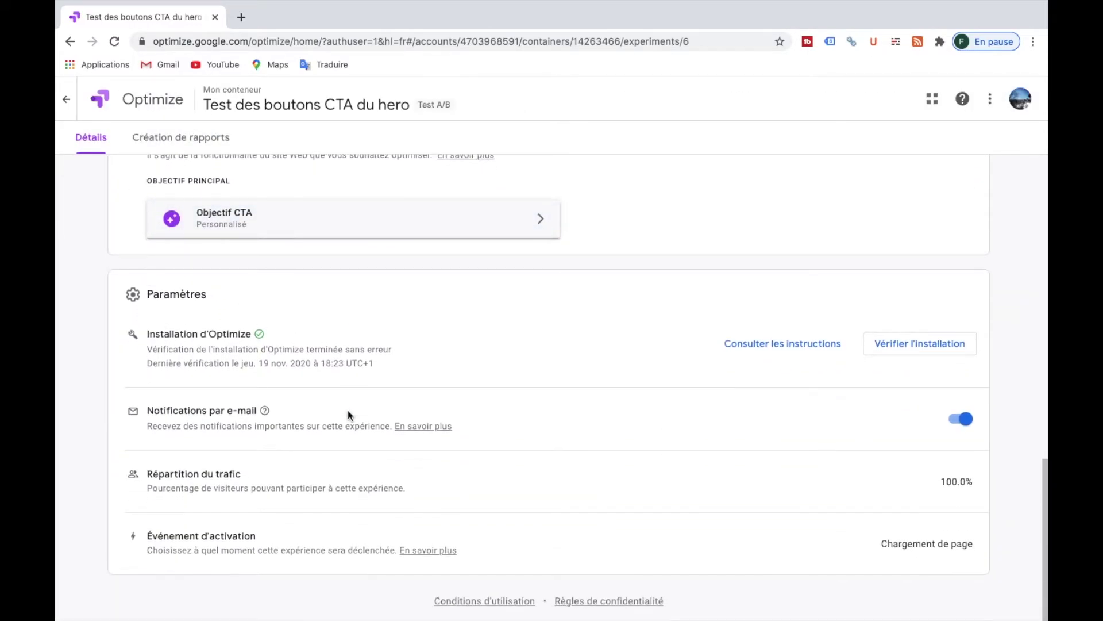
click(785, 351)
drag(608, 197, 787, 218)
click(669, 198)
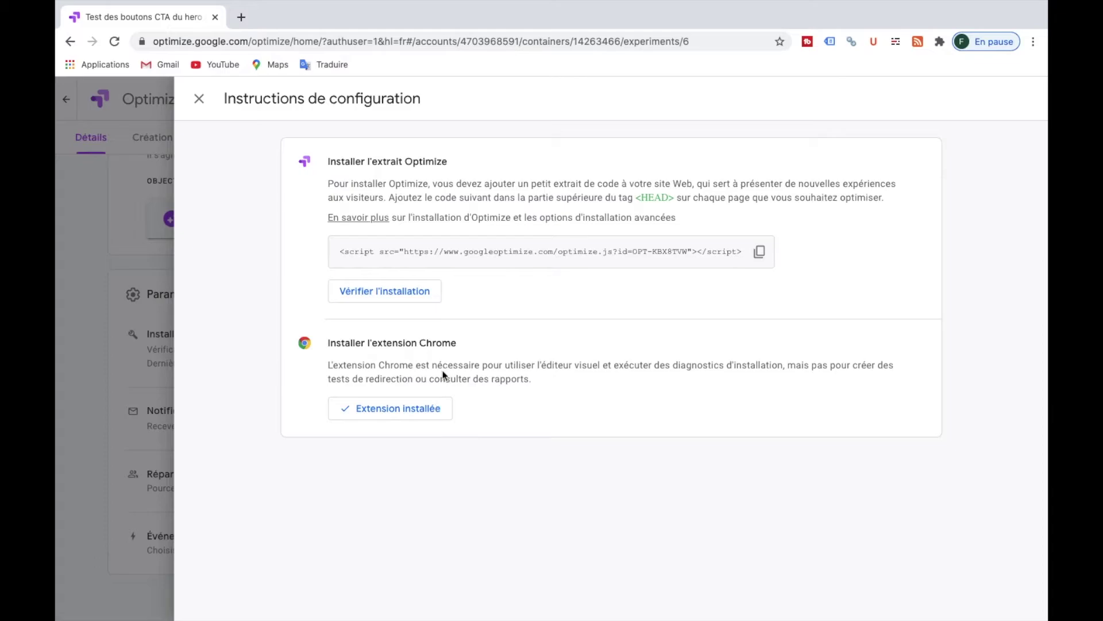
click(202, 103)
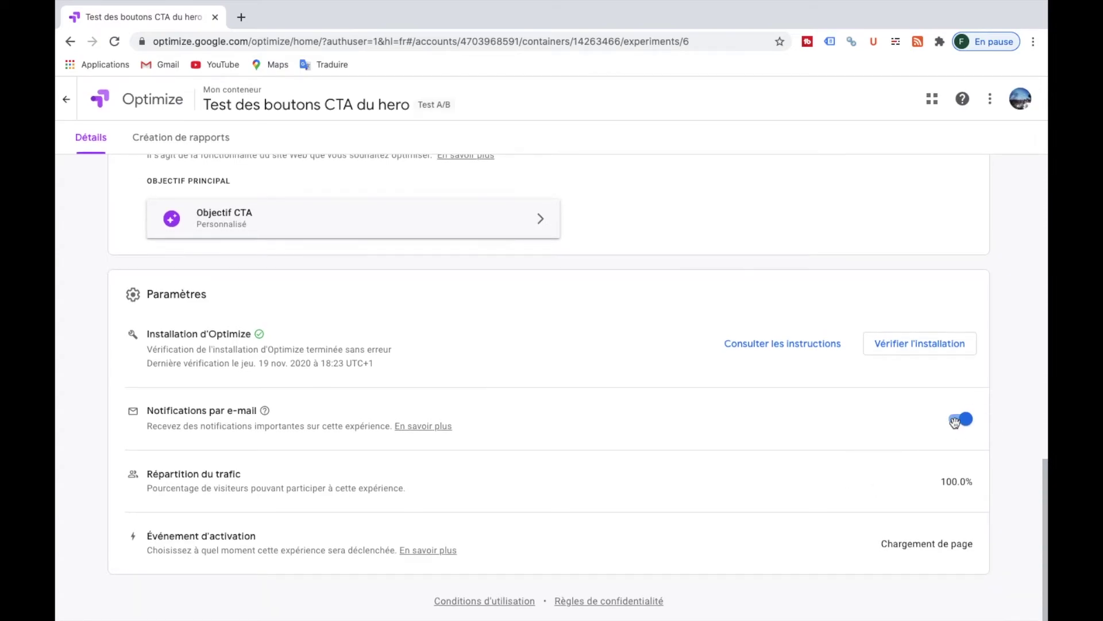
Check the experiment's traffic allocation percentage in its settings and return to the start of the details.
drag(941, 478, 986, 481)
click(987, 481)
scroll(850, 333, up, 15)
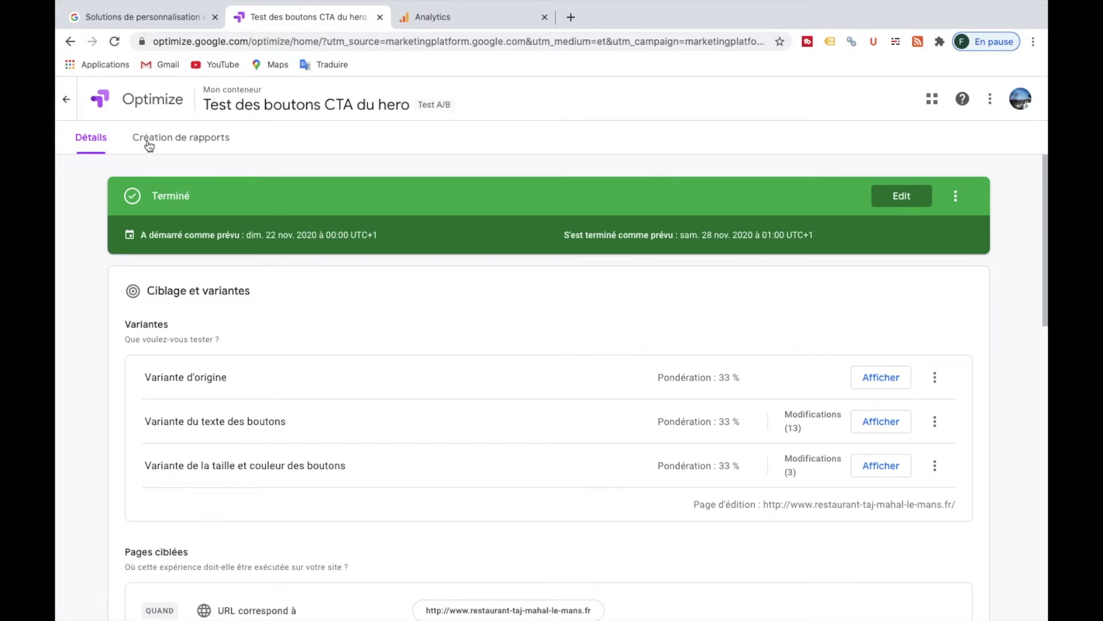
Open the experiment's report and review its outcome summary, collected sessions, and test dates.
click(175, 141)
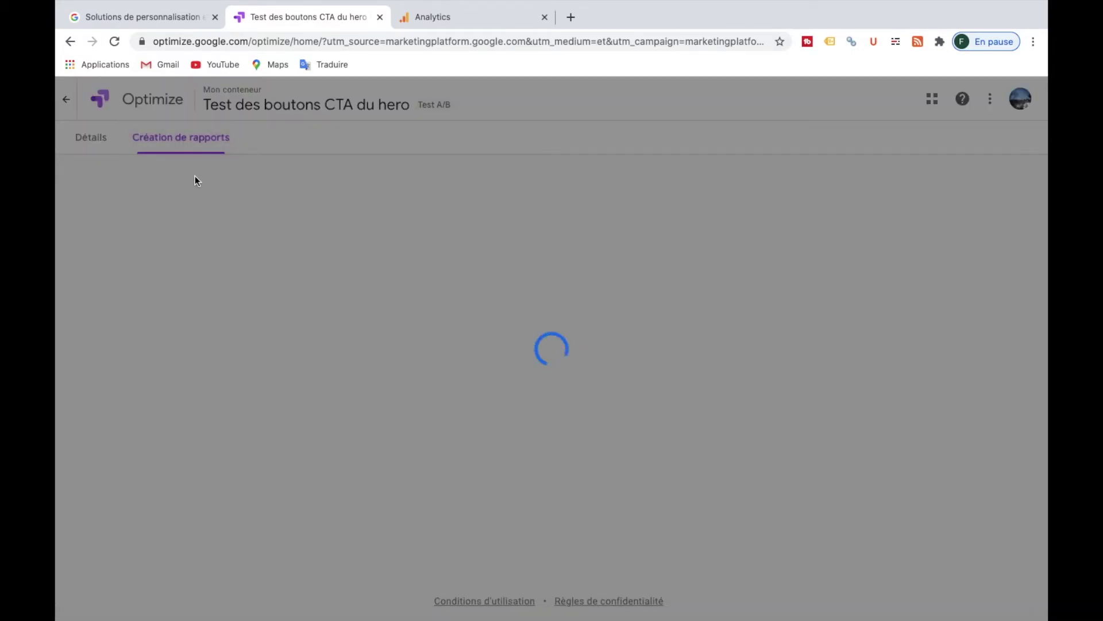
scroll(277, 284, down, 2)
scroll(277, 283, up, 1)
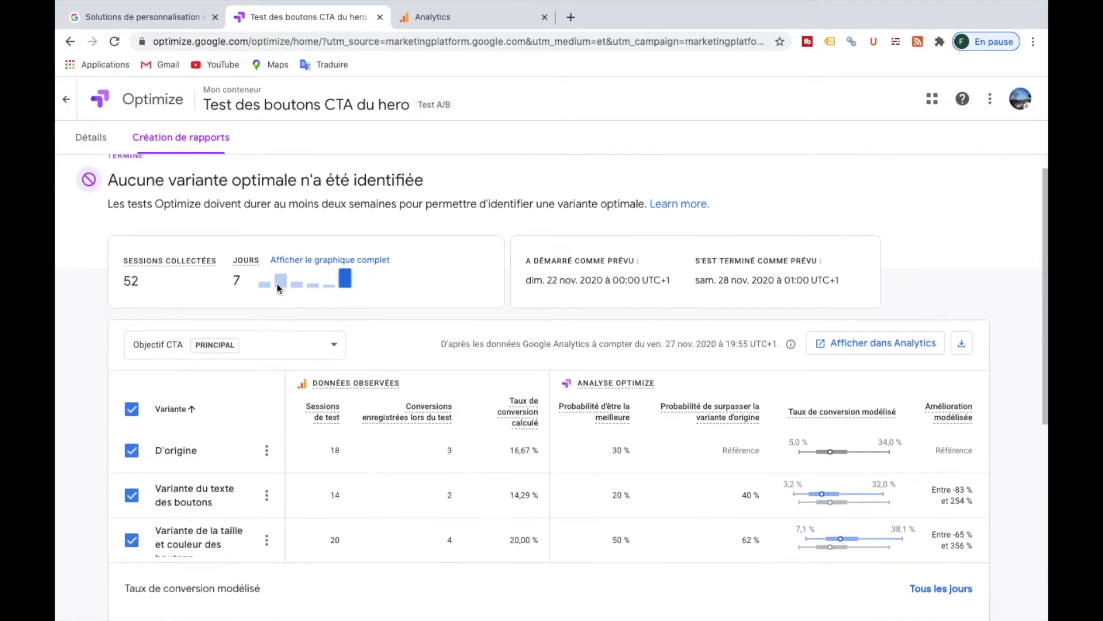
scroll(277, 284, up, 1)
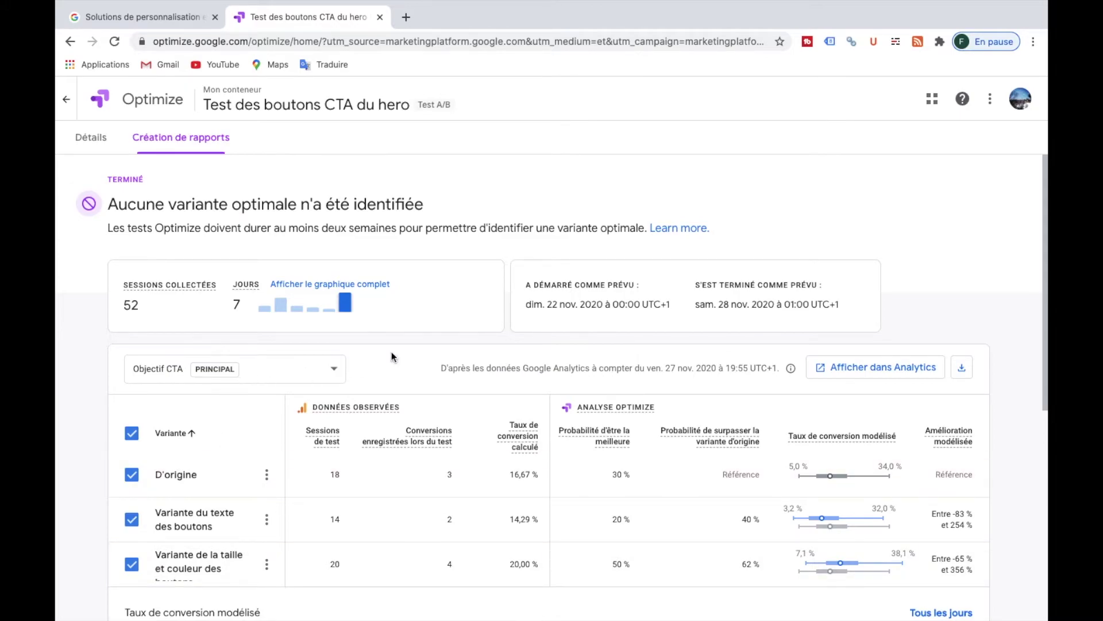
scroll(481, 344, down, 1)
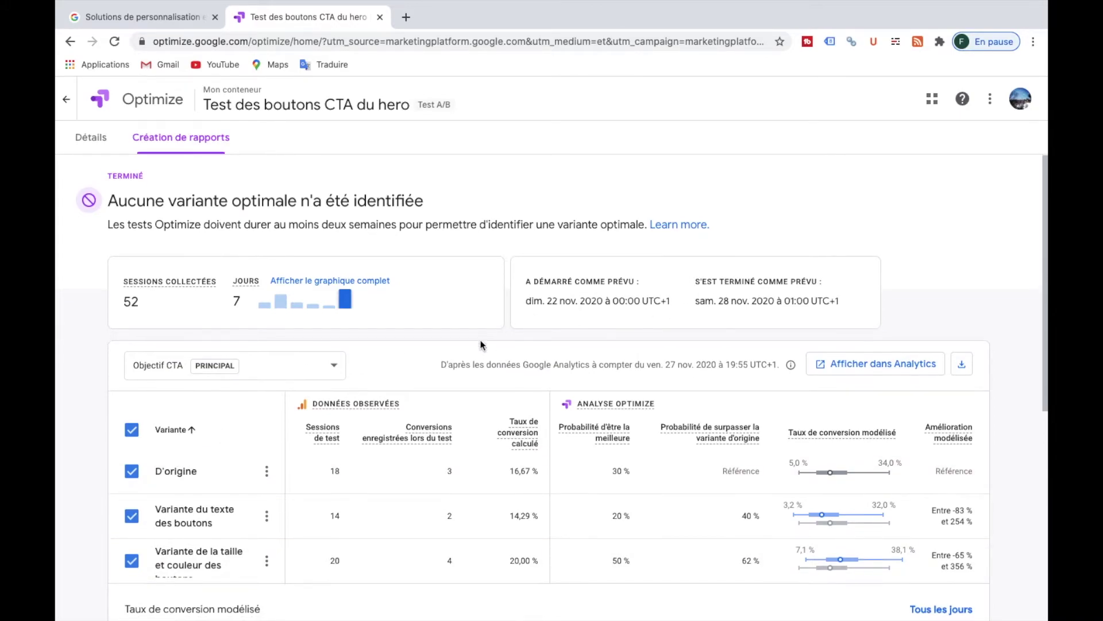
scroll(481, 344, down, 2)
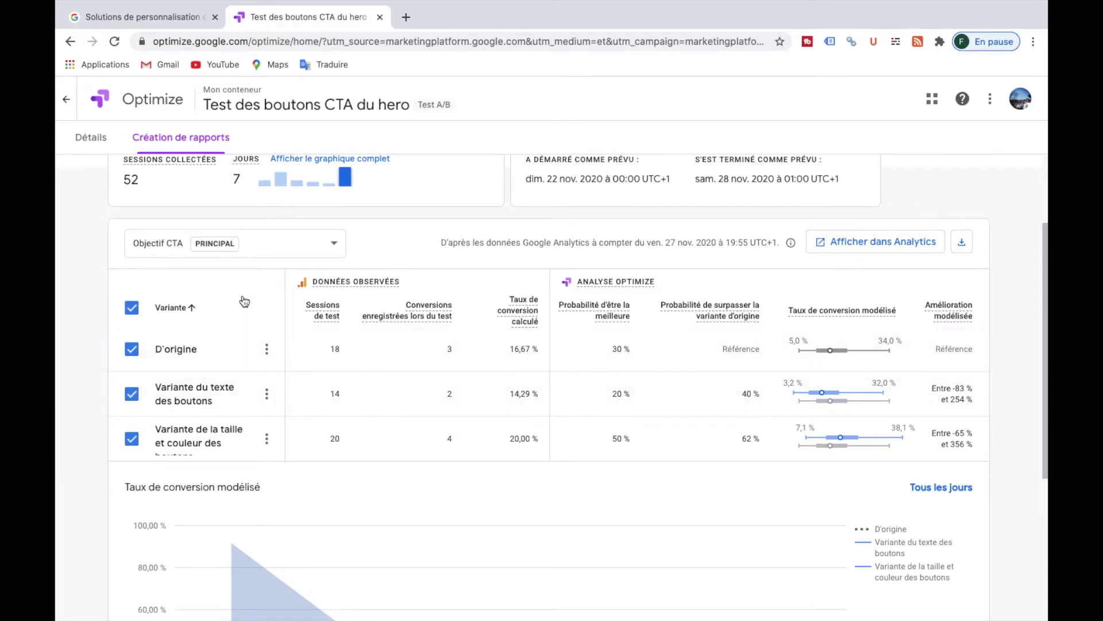
scroll(244, 301, up, 2)
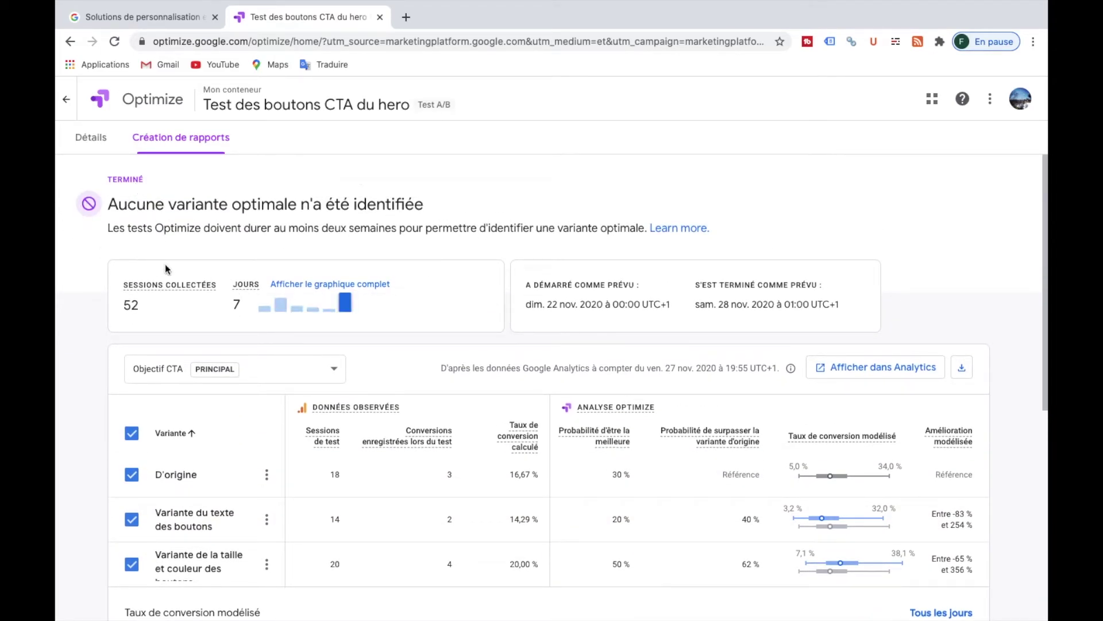
Compare the three variants' observed sessions, conversions, and conversion rates with the Optimize analysis for "Objectif CTA".
scroll(282, 233, down, 2)
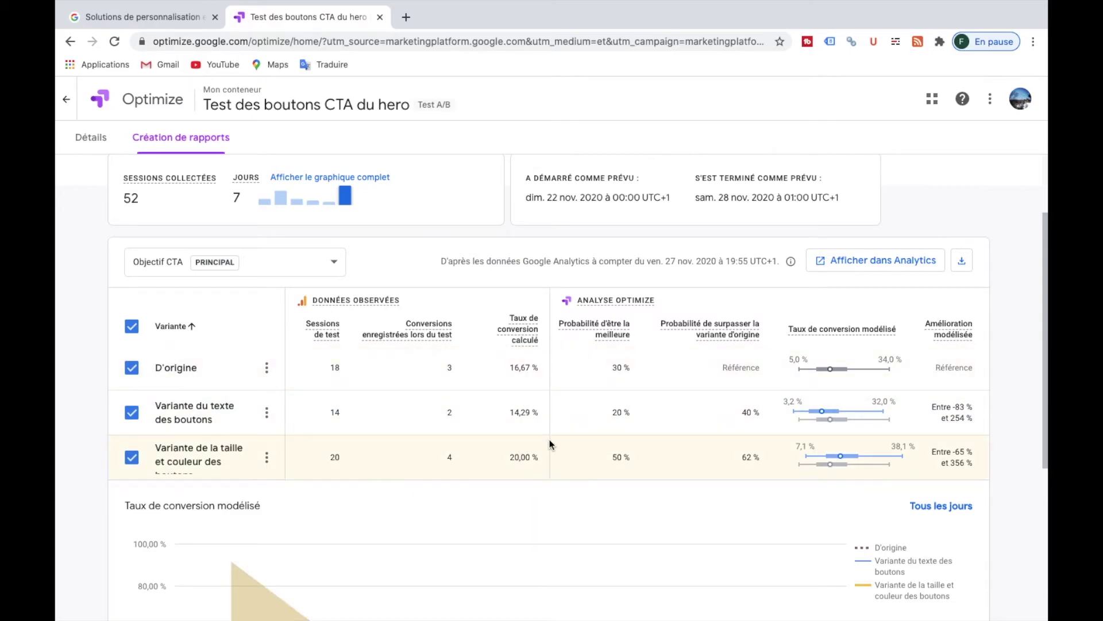
scroll(549, 439, down, 1)
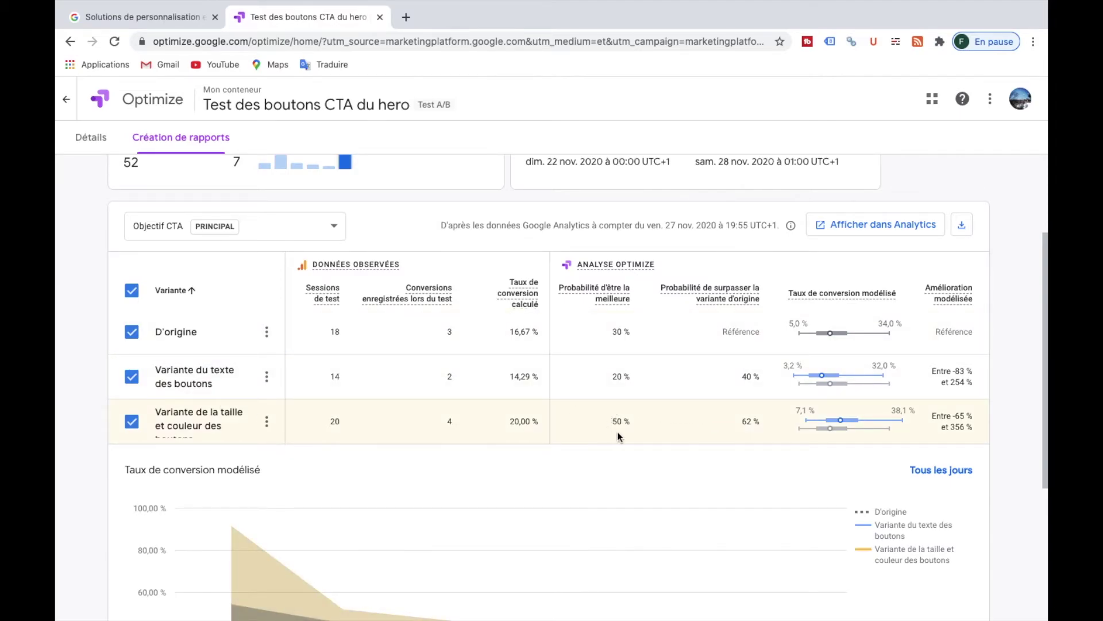
mouse_move(451, 262)
scroll(614, 392, up, 3)
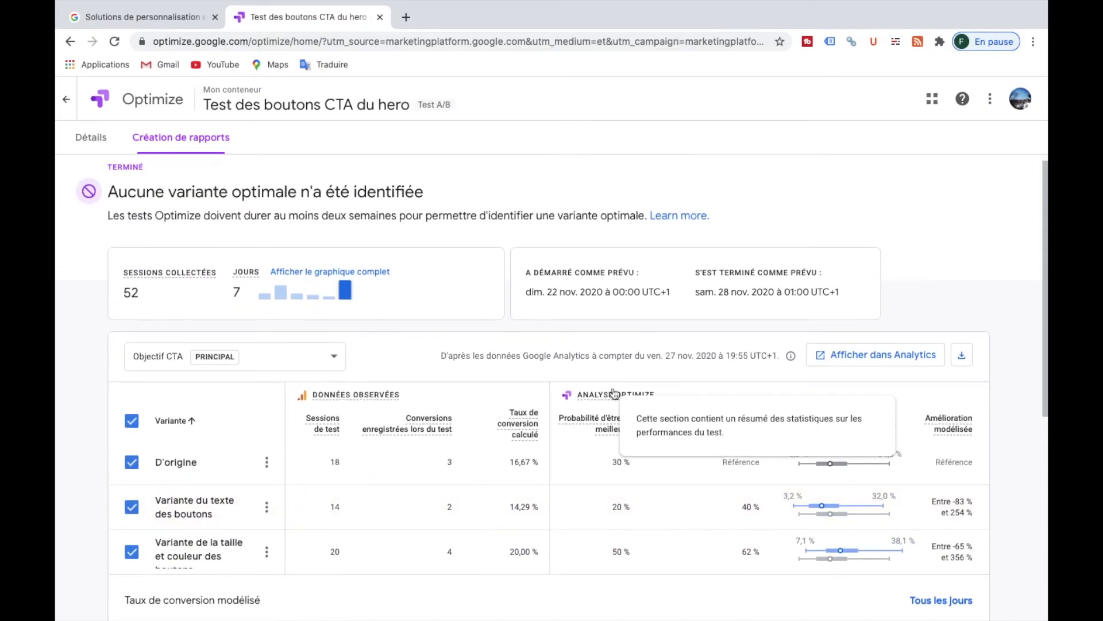
scroll(614, 392, down, 2)
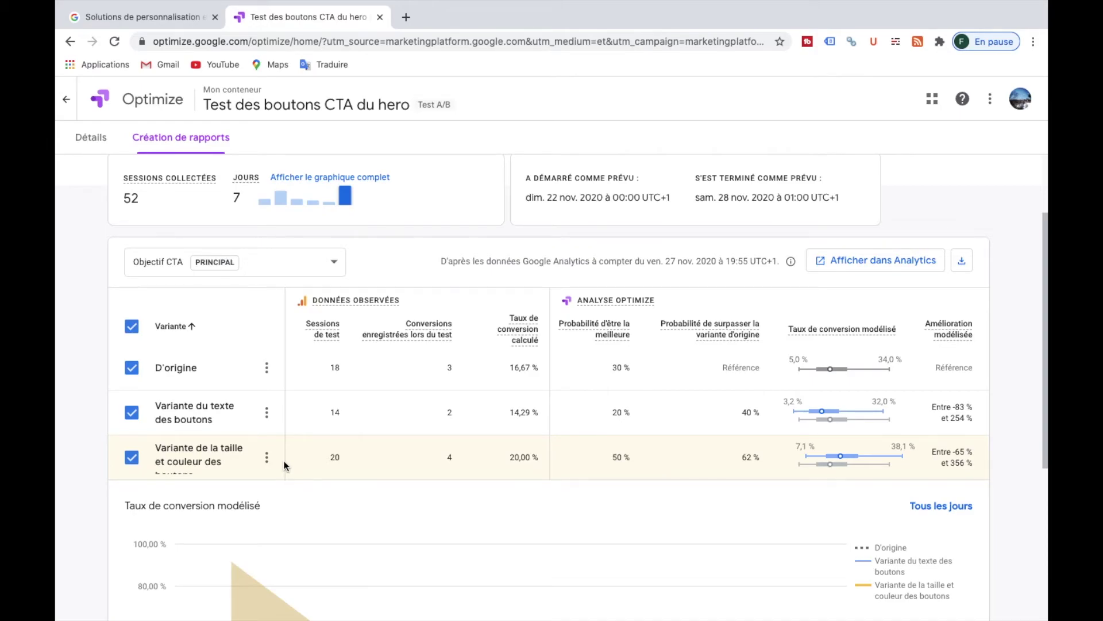
scroll(284, 465, up, 2)
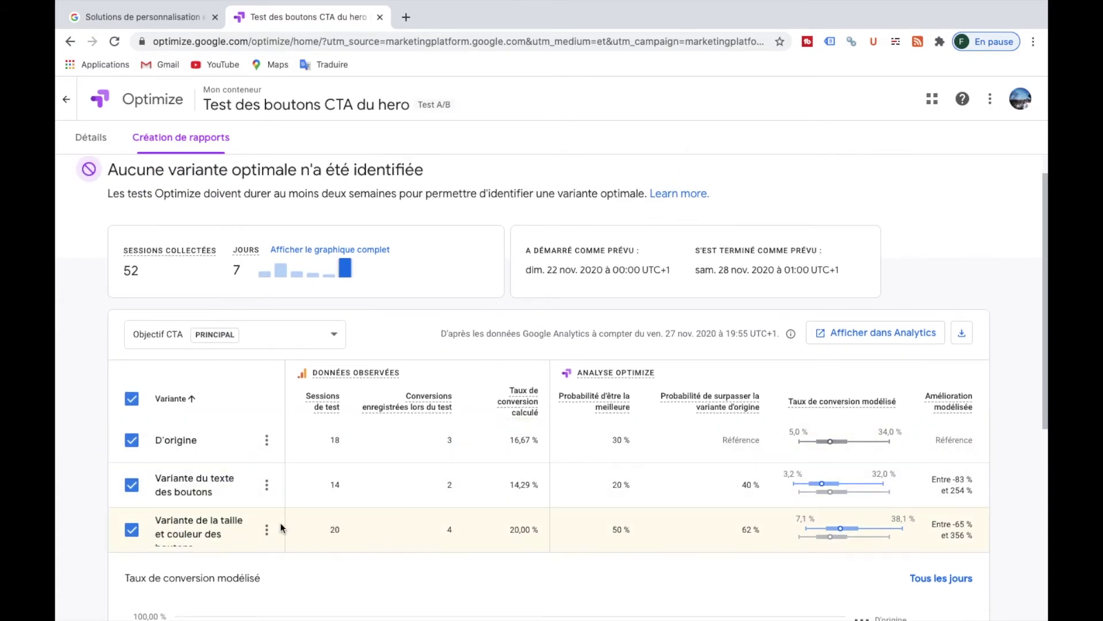
scroll(281, 526, down, 1)
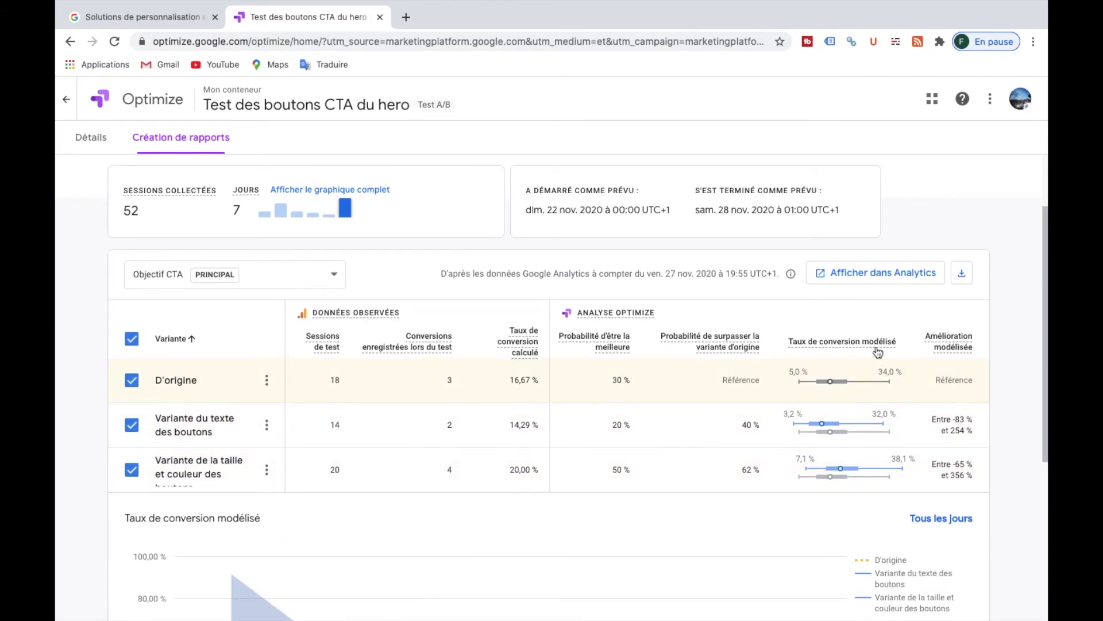
Open the experiment's report in Google Analytics and examine each variant's daily conversion rates and results table.
click(877, 276)
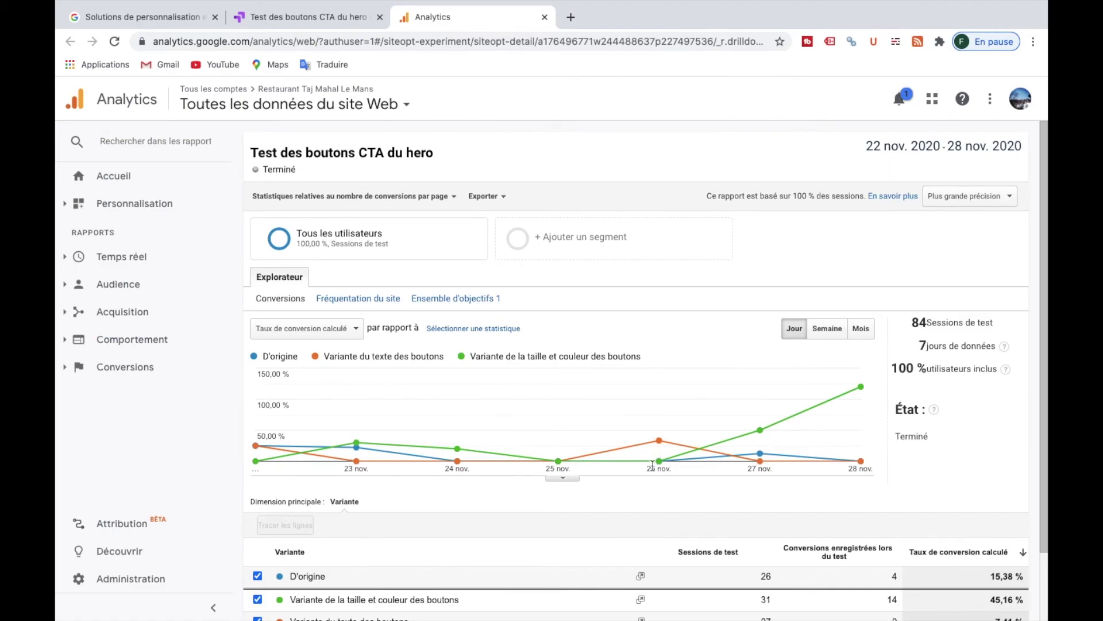
scroll(653, 466, down, 2)
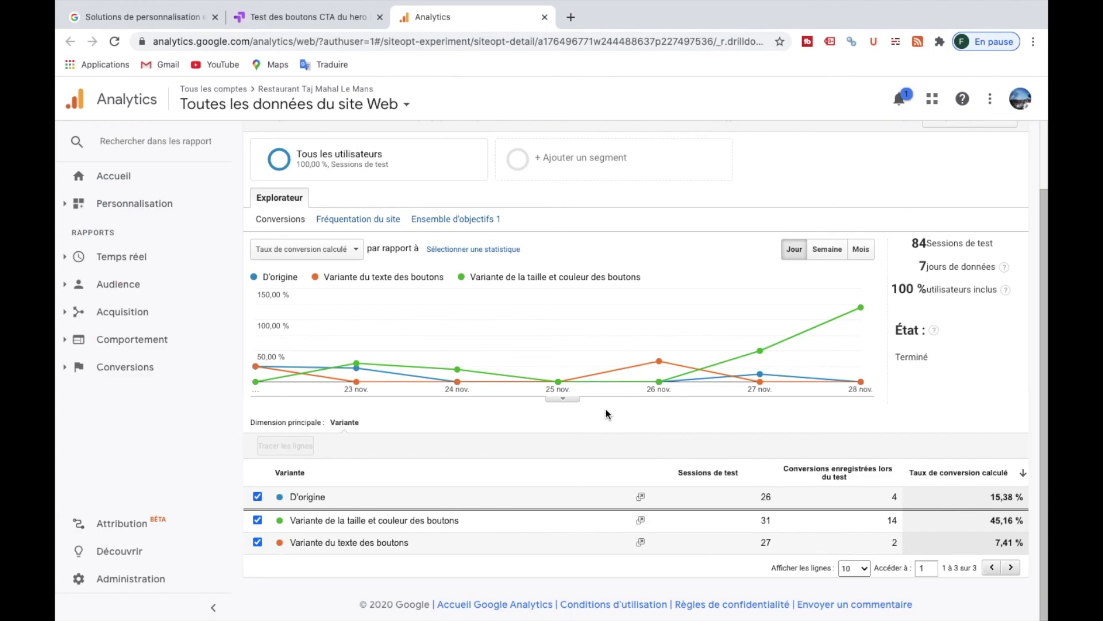
mouse_move(336, 374)
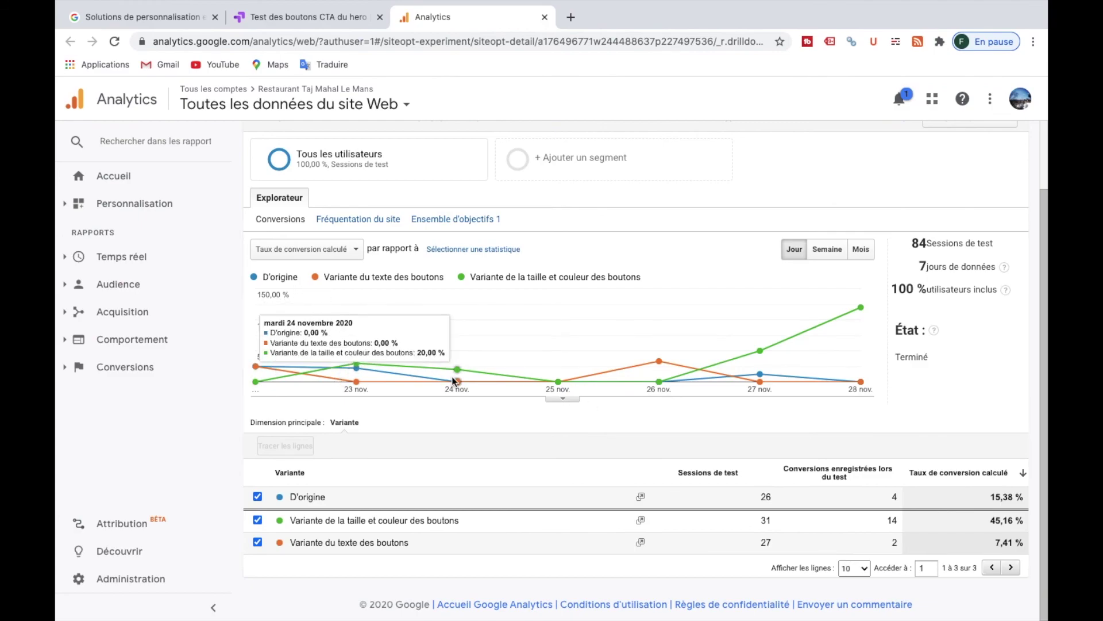
mouse_move(764, 355)
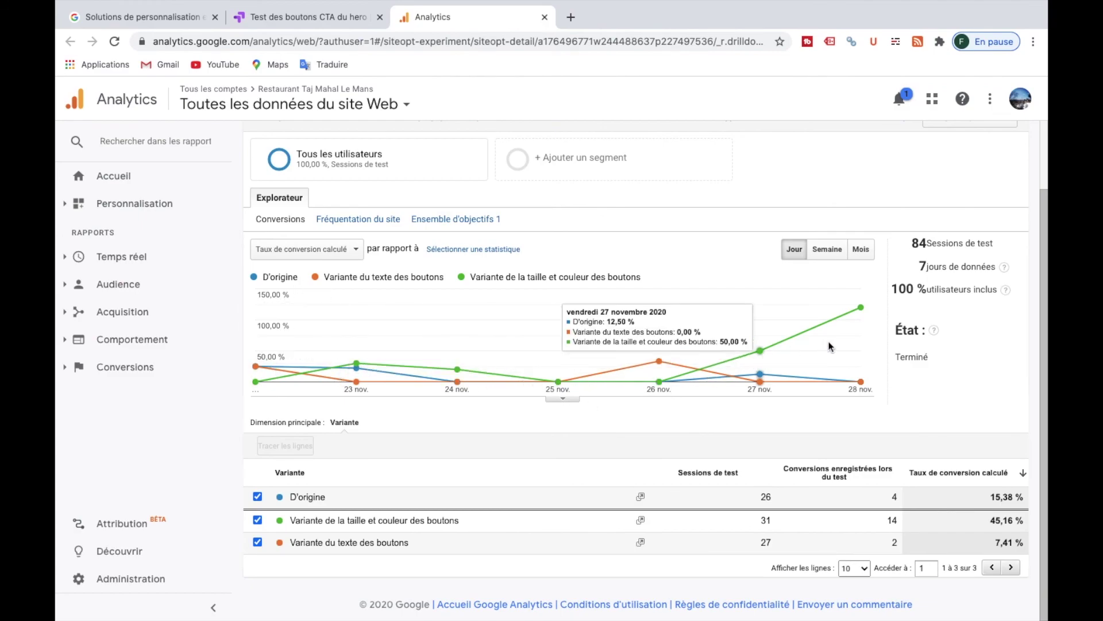
mouse_move(850, 339)
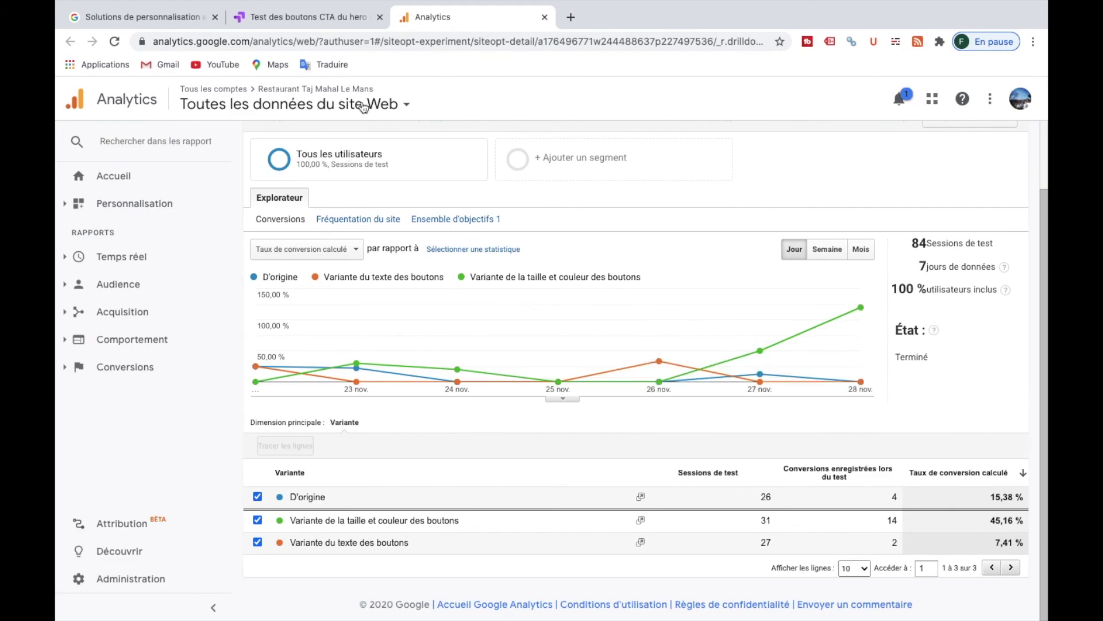
mouse_move(496, 319)
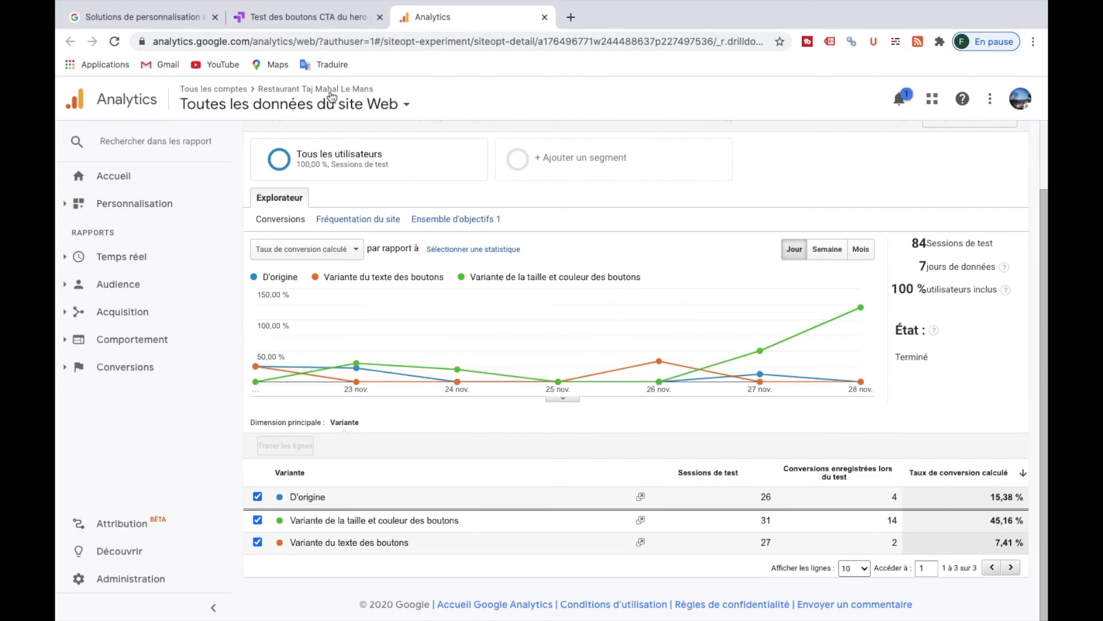